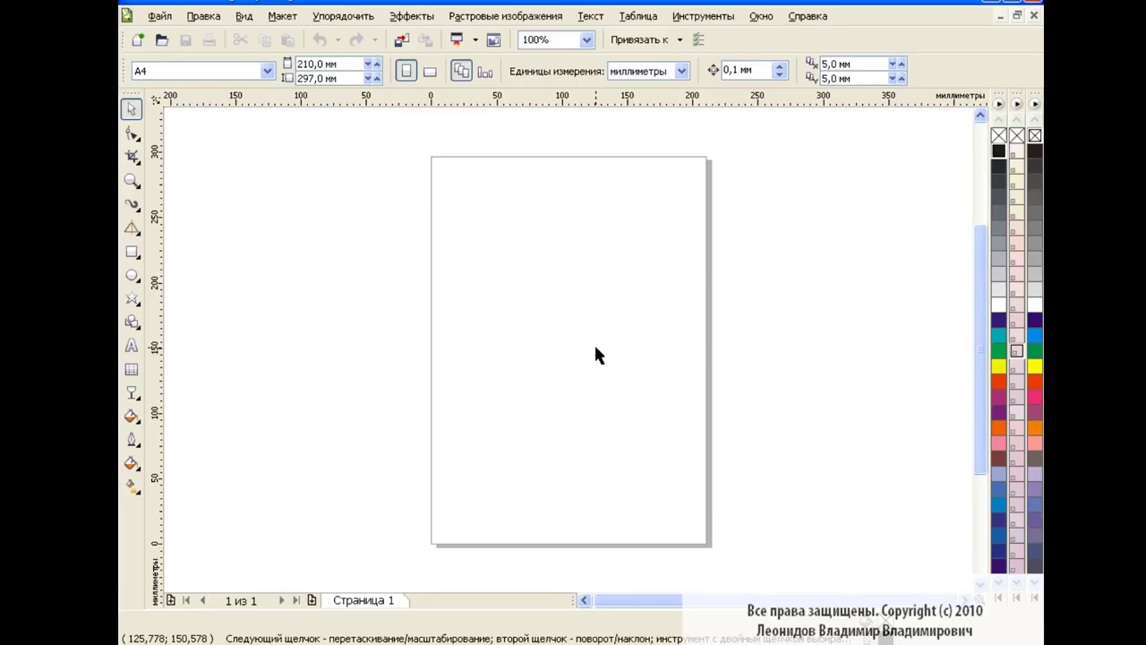
# Draw two overlapping circles on the page, a larger and a smaller one
pyautogui.click(131, 276)
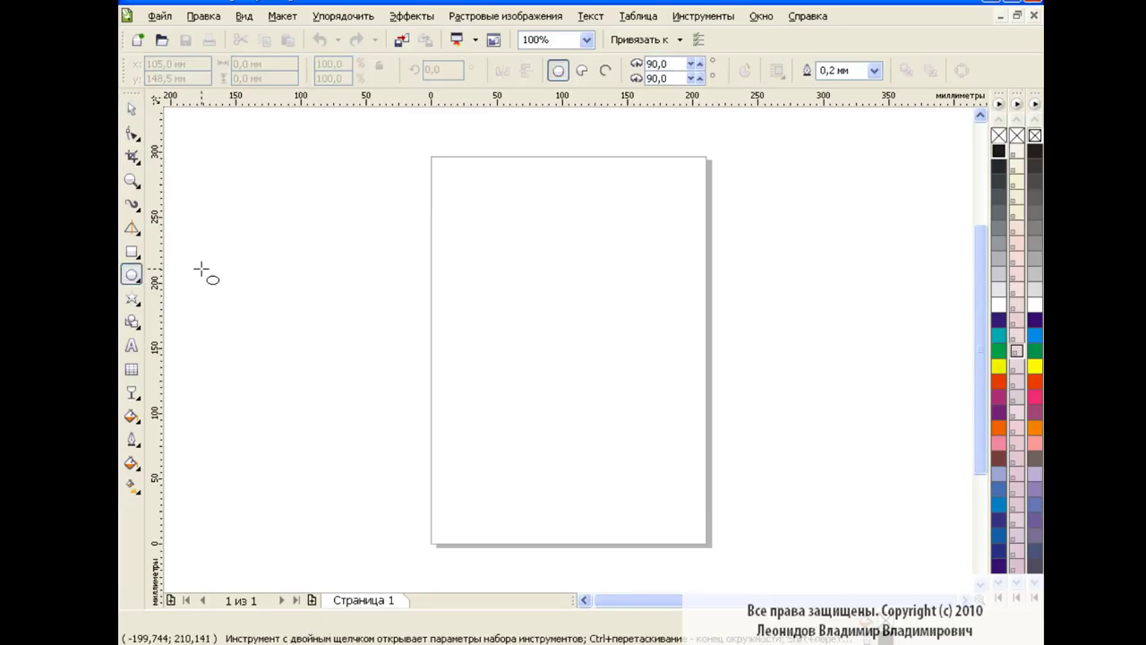
pyautogui.moveTo(478, 218); pyautogui.dragTo(725, 453)
pyautogui.moveTo(466, 192); pyautogui.dragTo(711, 427)
pyautogui.press('space')
# Align both circles on their horizontal centres and tops using Align and Distribute
pyautogui.moveTo(410, 174); pyautogui.dragTo(730, 462)
pyautogui.hotkey('ctrl', 'shift', 'a')
pyautogui.click(594, 296)
pyautogui.click(442, 316)
pyautogui.click(638, 421)
pyautogui.click(711, 421)
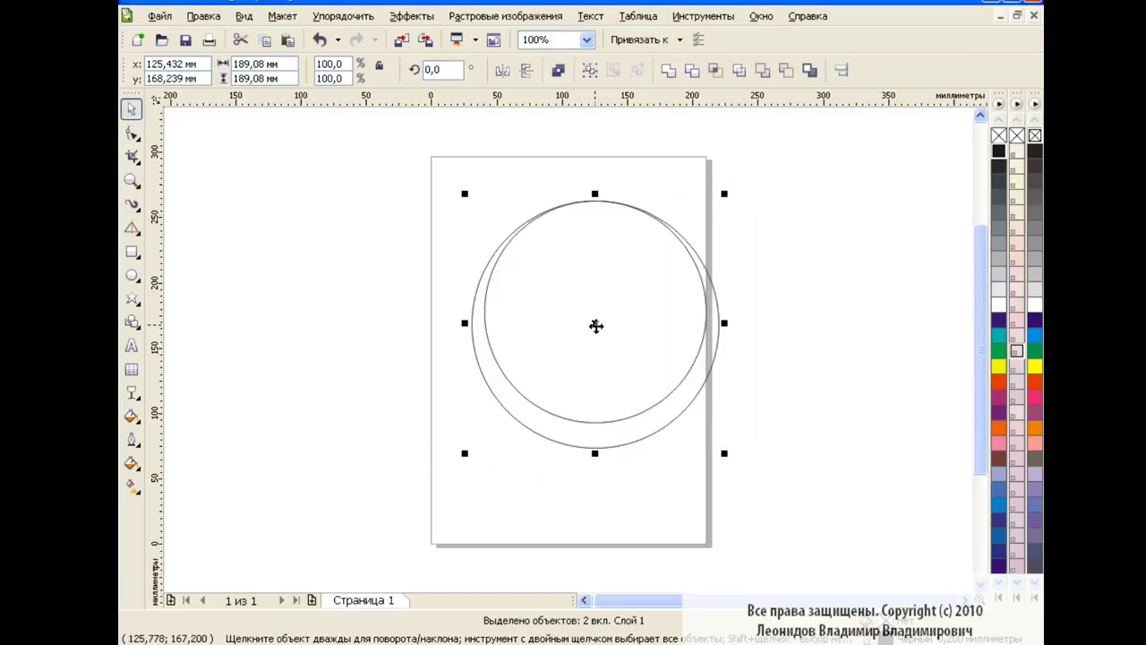
# Nudge the inner circle slightly upward
pyautogui.click(793, 337)
pyautogui.click(596, 307)
pyautogui.moveTo(596, 308); pyautogui.dragTo(595, 299)
pyautogui.click(797, 311)
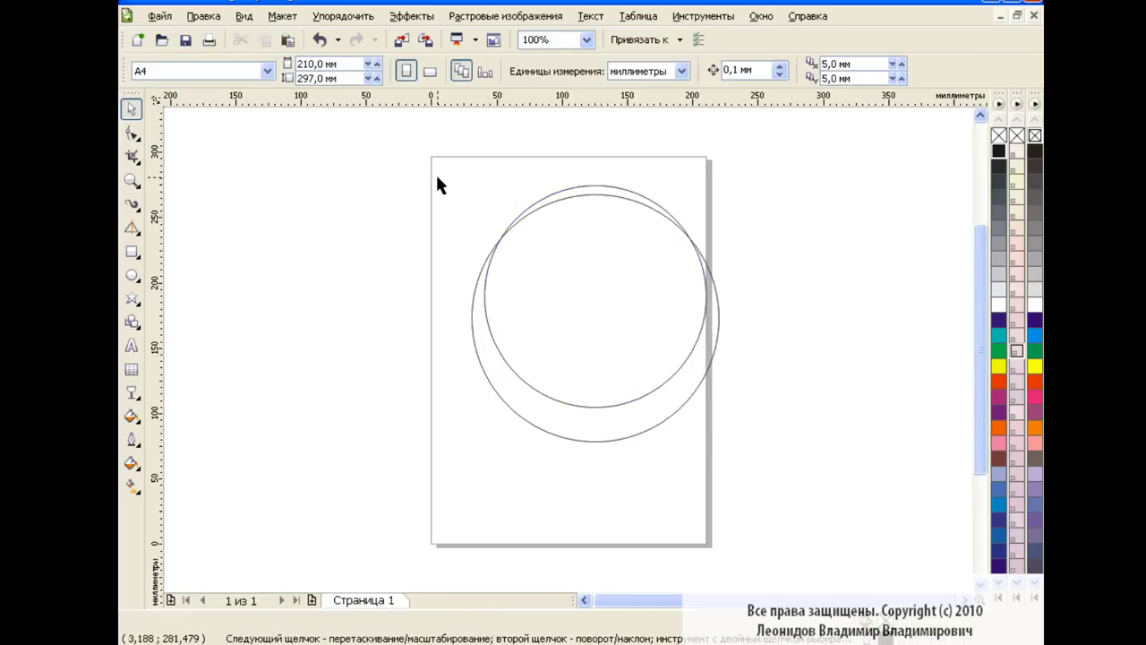
# Paste a spare copy of the inner circle right of the page, then select both circles
pyautogui.click(595, 313)
pyautogui.click(262, 40)
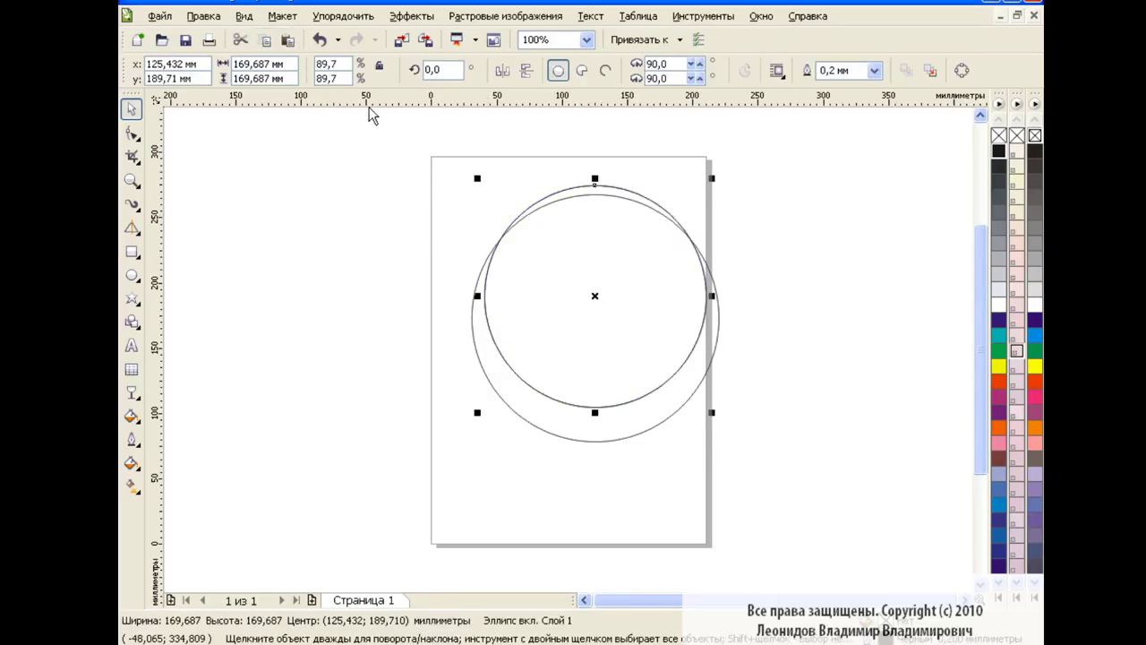
pyautogui.hotkey('ctrl', 'v')
pyautogui.moveTo(597, 300)
pyautogui.mouseDown()
pyautogui.moveTo(901, 239)
pyautogui.moveTo(830, 229)
pyautogui.moveTo(885, 235)
pyautogui.mouseUp()
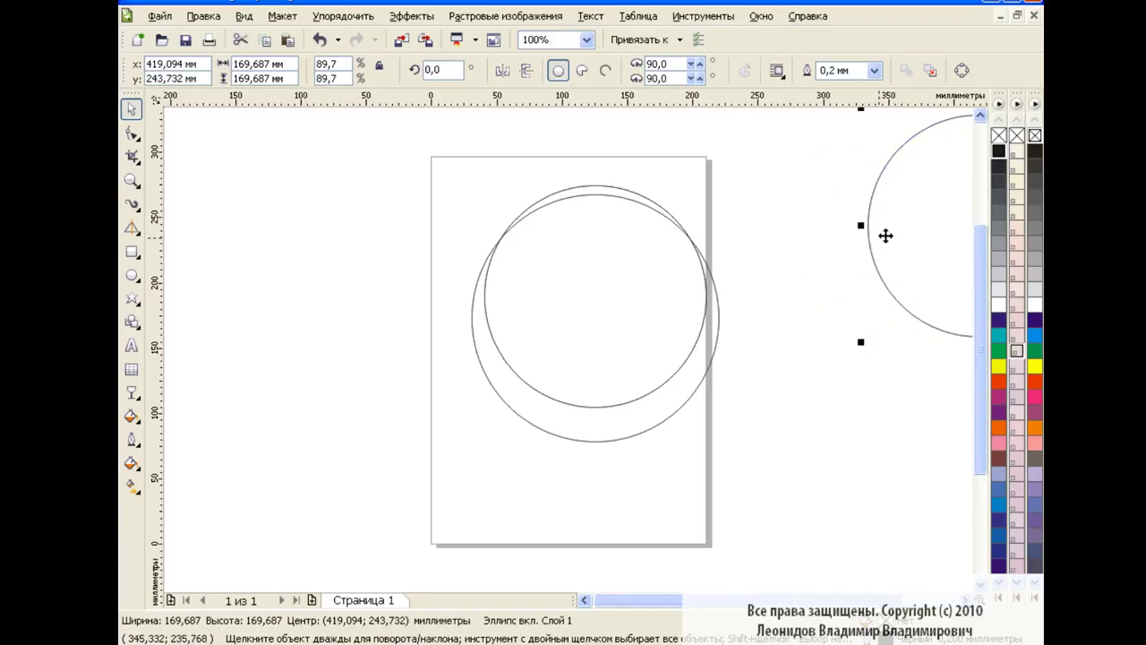
pyautogui.moveTo(437, 160); pyautogui.dragTo(734, 461)
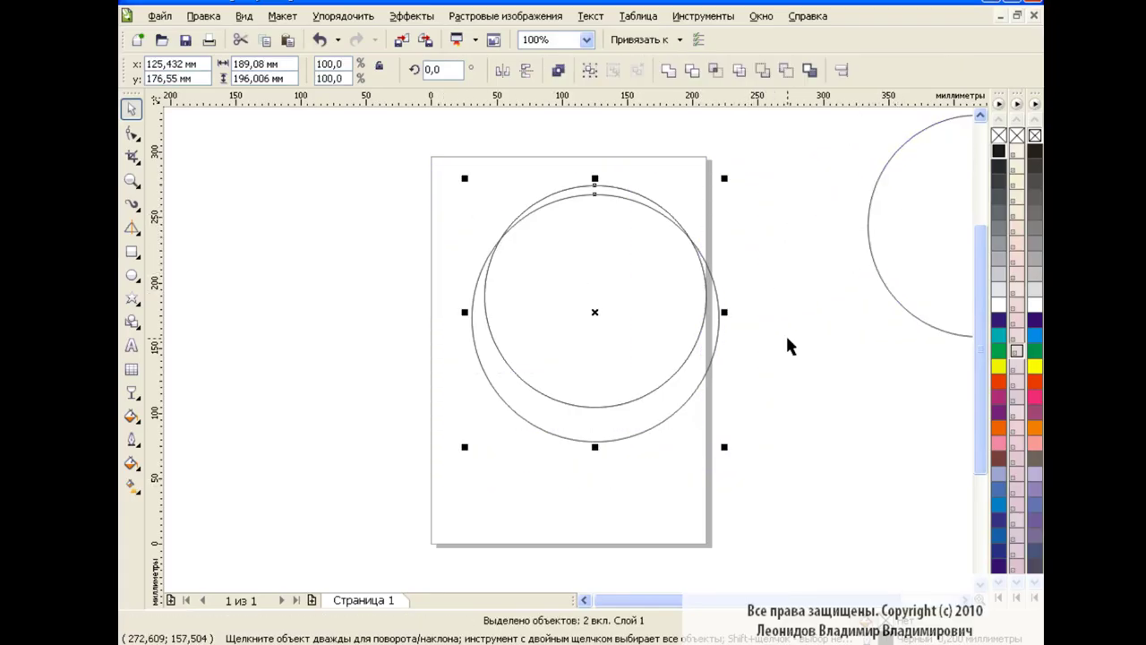
# Cut the front circle from the back one with Back Minus Front, move the crescent up, and fill it black
pyautogui.click(786, 72)
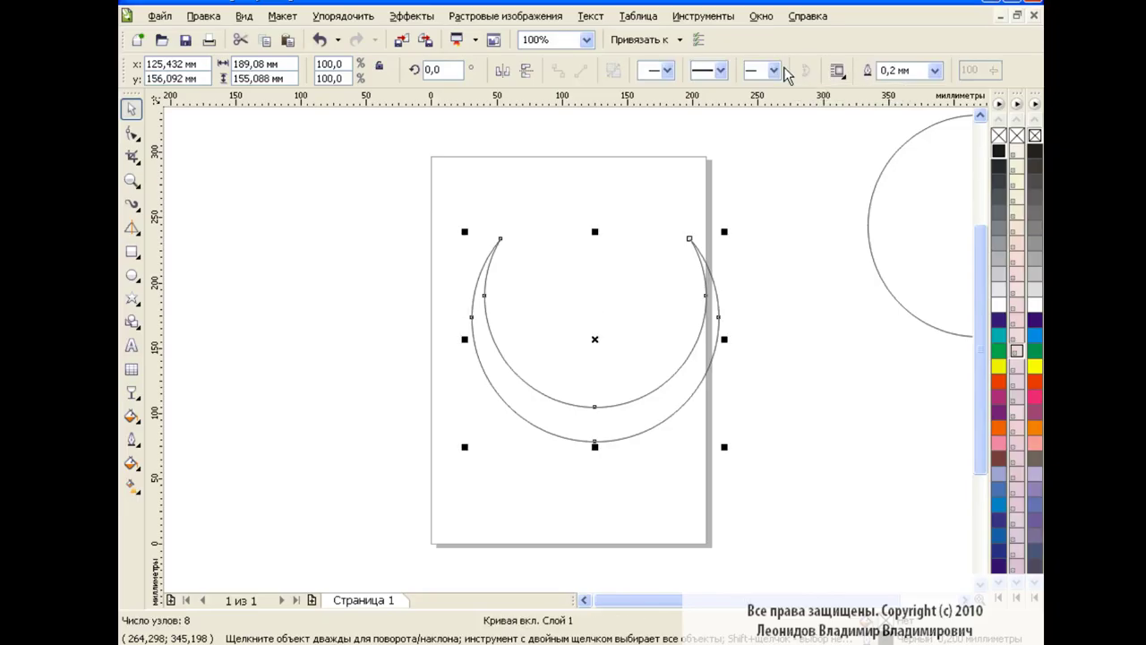
pyautogui.moveTo(595, 343); pyautogui.dragTo(588, 237)
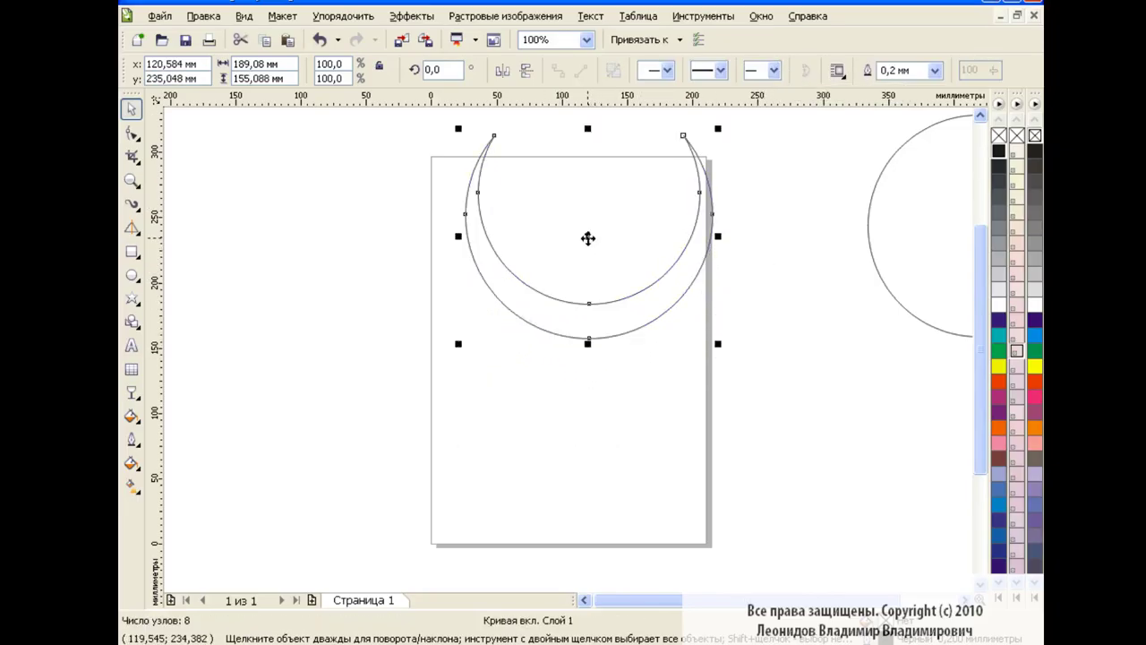
pyautogui.click(1000, 154)
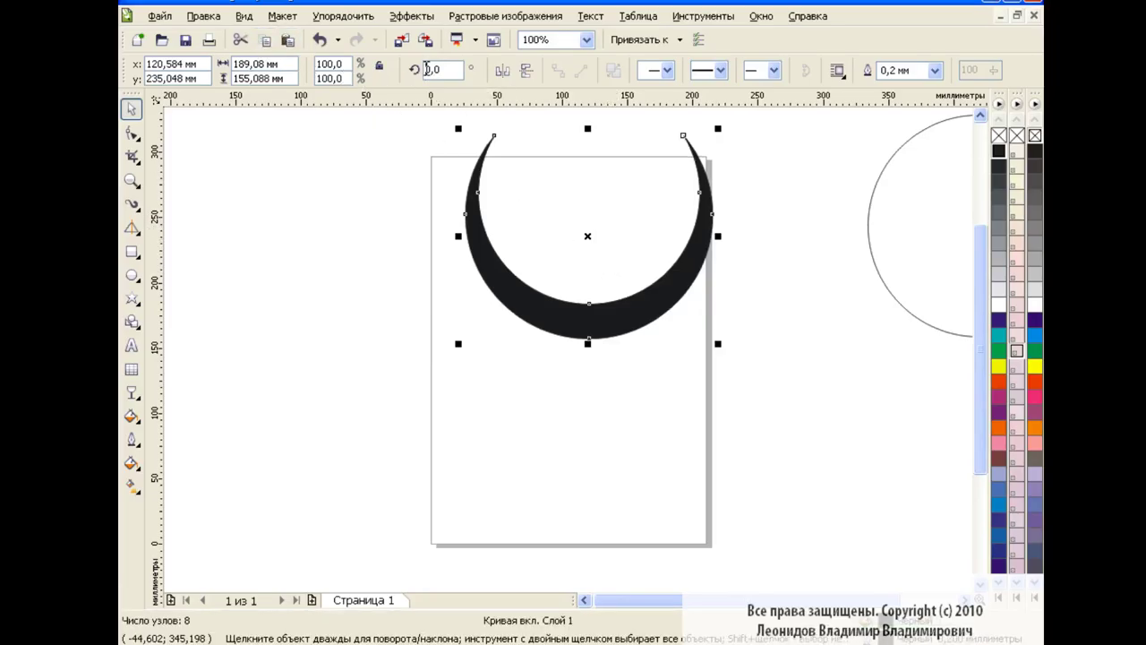
pyautogui.write('120')
# Duplicate the crescent rotated 120° and move the copy down-left
pyautogui.press('Return')
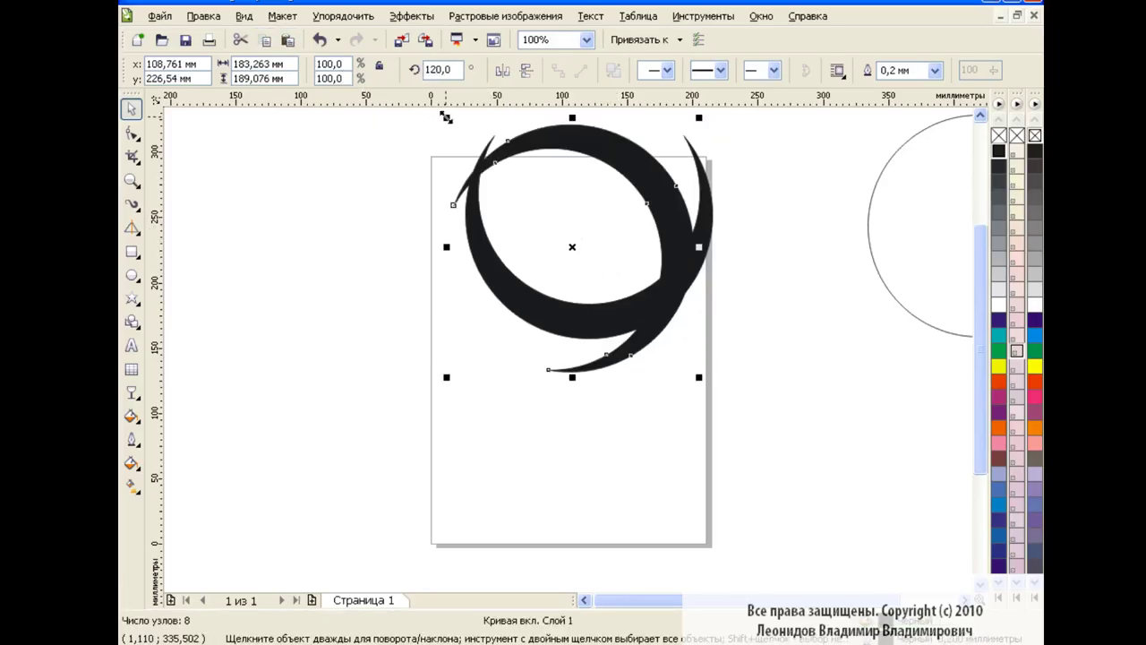
pyautogui.moveTo(572, 247); pyautogui.dragTo(473, 418)
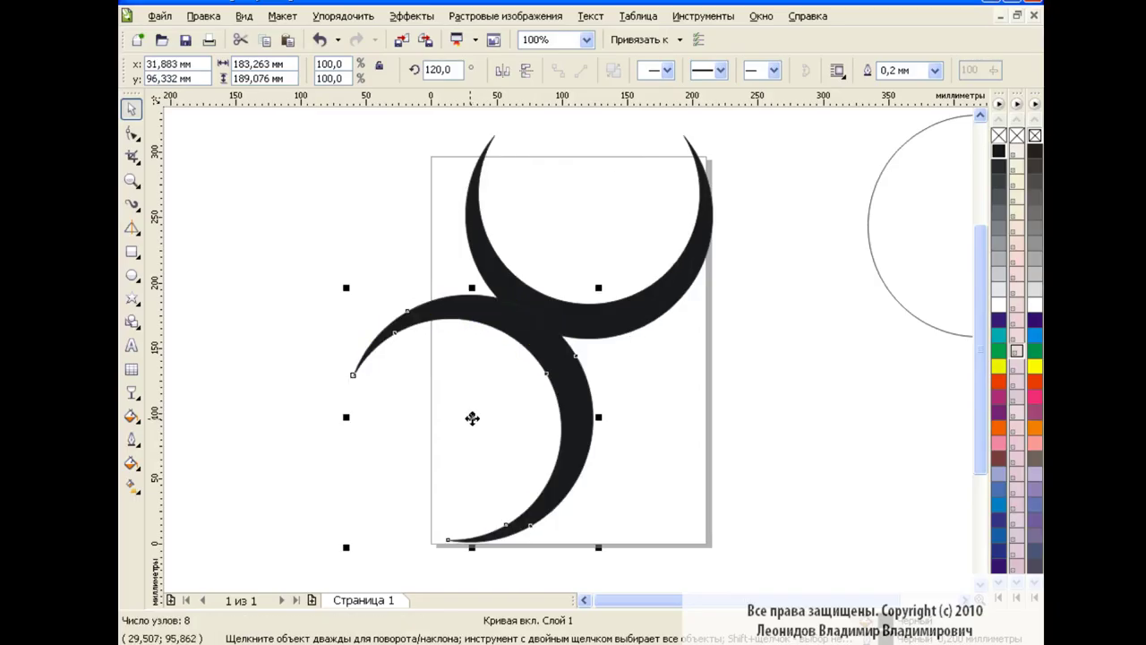
pyautogui.click(636, 300)
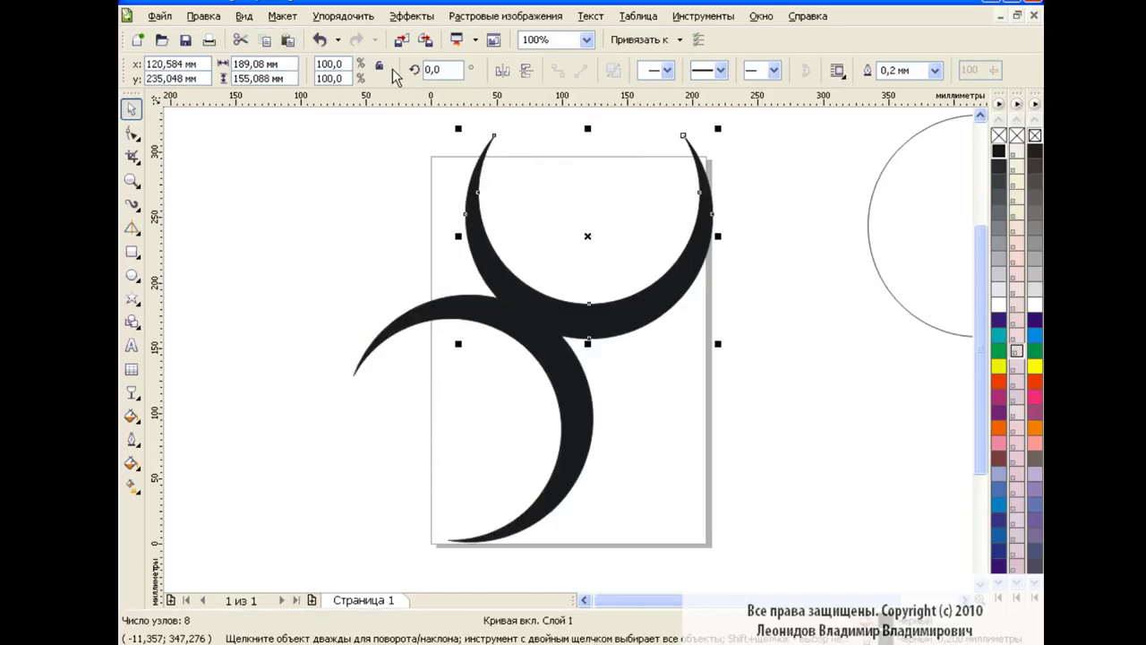
# Duplicate the top crescent rotated -120° and move the copy down-right
pyautogui.write('-1')
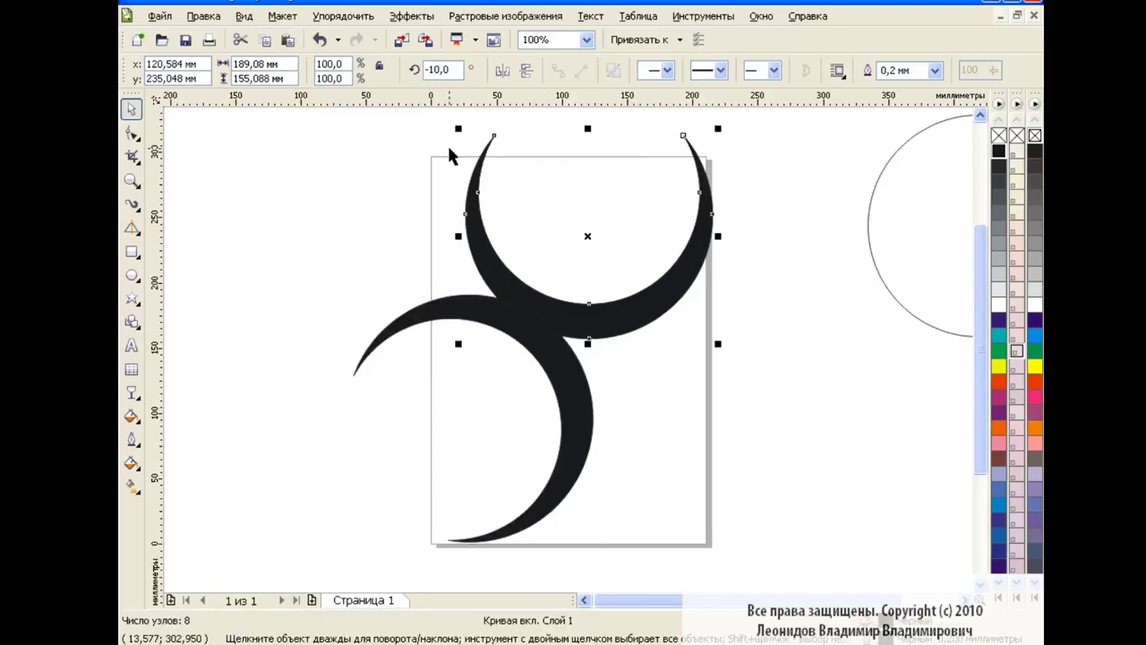
pyautogui.write('2')
pyautogui.press('Return')
pyautogui.moveTo(604, 248); pyautogui.dragTo(702, 419)
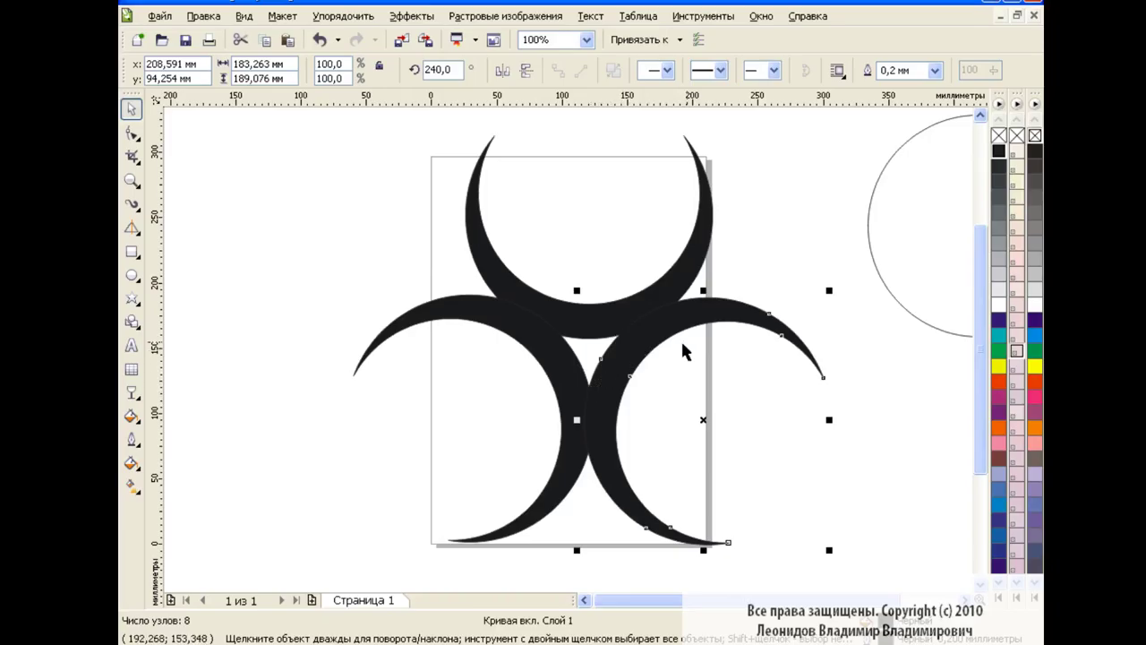
pyautogui.click(888, 392)
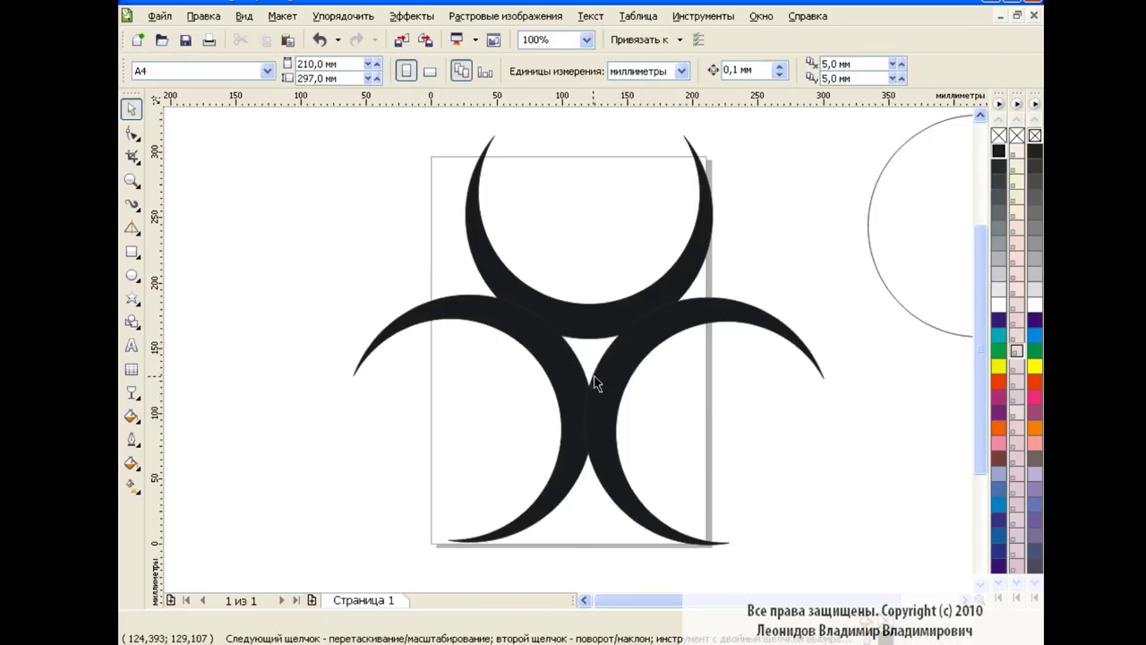
pyautogui.click(132, 252)
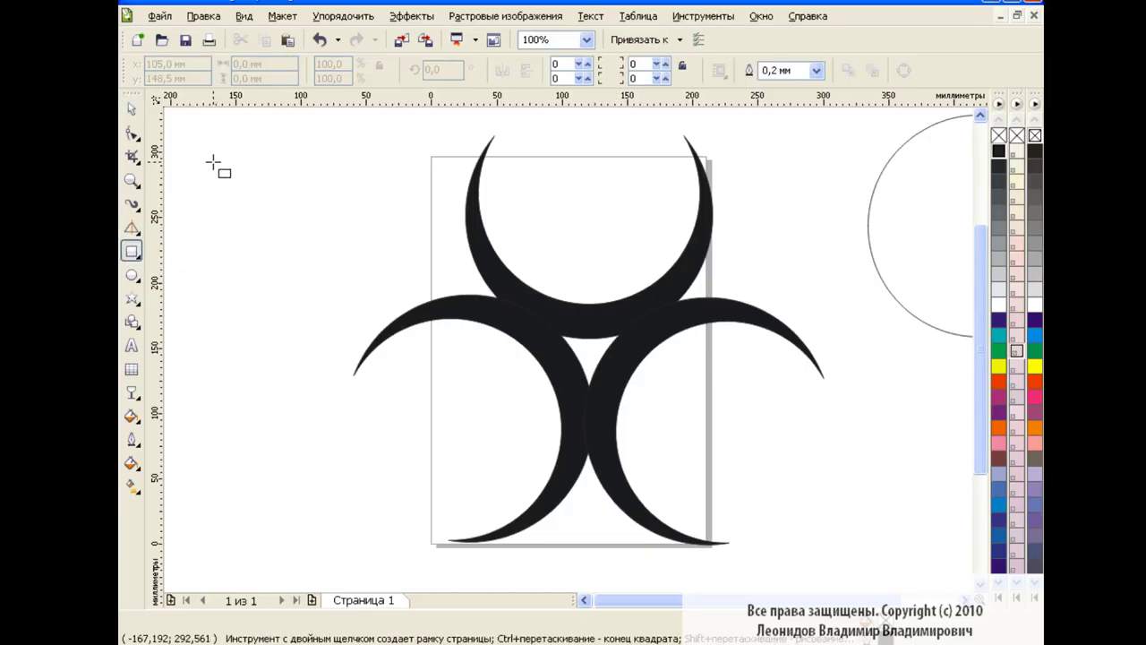
# Draw a small black square and fit it into the symbol's central gap
pyautogui.moveTo(213, 162); pyautogui.dragTo(301, 244)
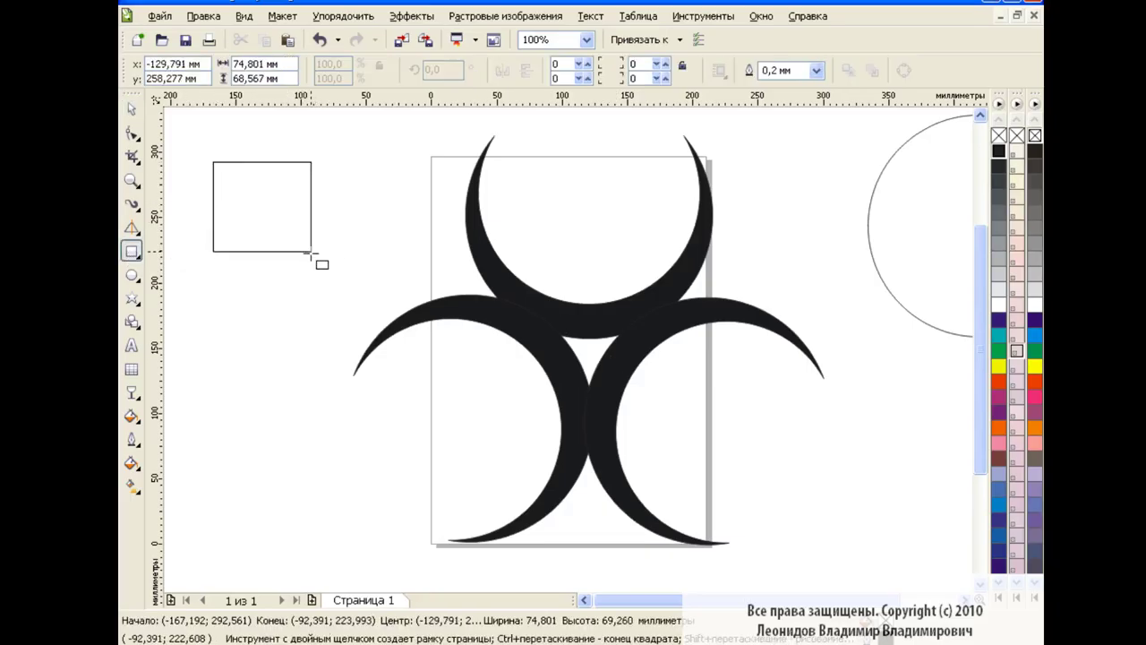
pyautogui.click(998, 150)
pyautogui.moveTo(257, 203)
pyautogui.mouseDown()
pyautogui.moveTo(606, 343)
pyautogui.moveTo(587, 348)
pyautogui.mouseUp()
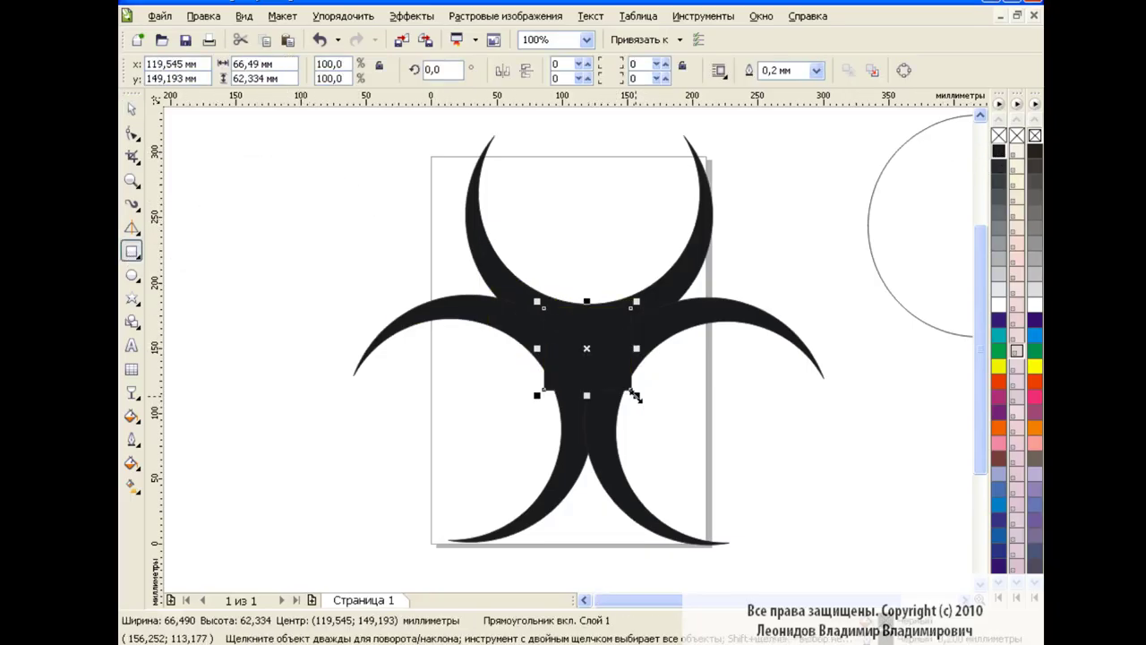
pyautogui.moveTo(635, 393); pyautogui.dragTo(627, 384)
pyautogui.press('space')
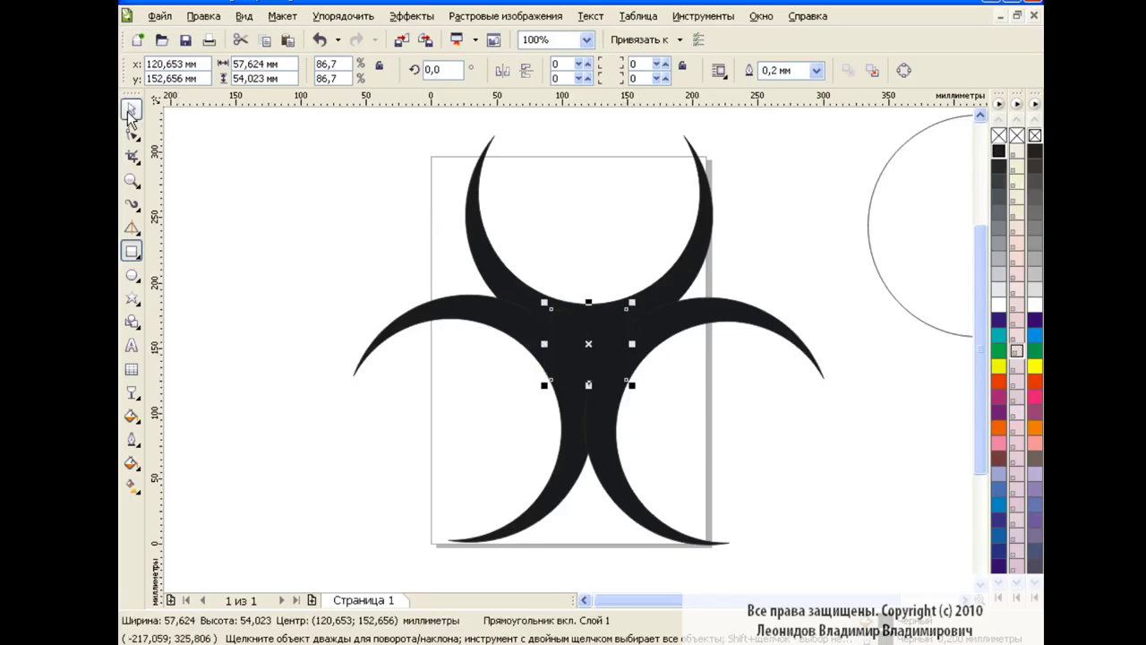
pyautogui.click(373, 283)
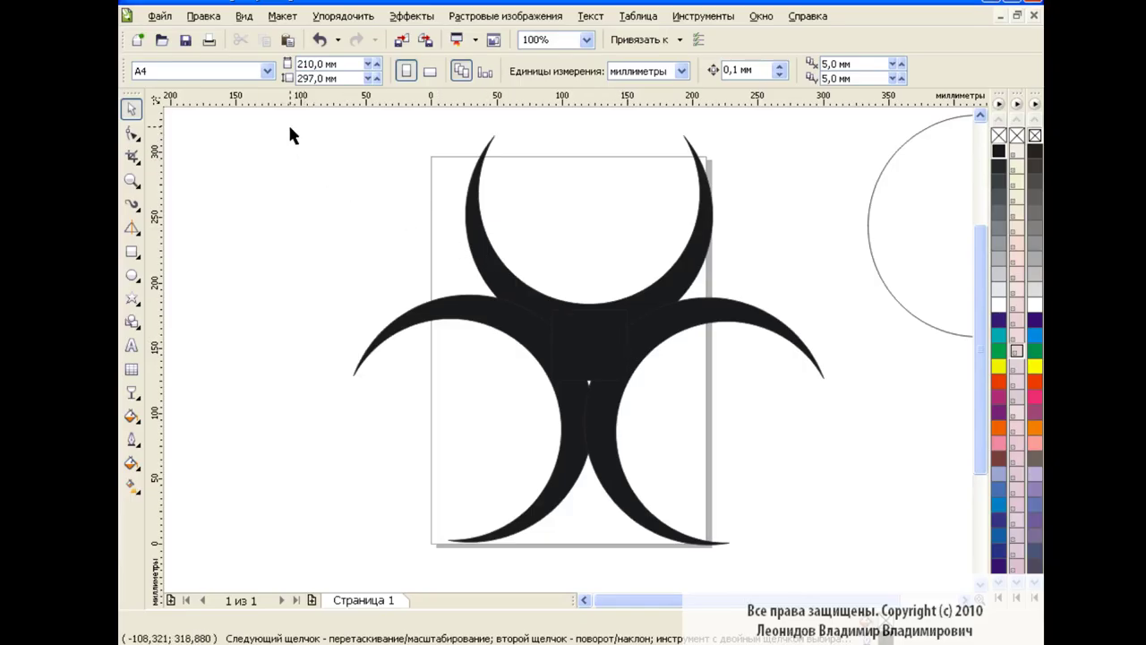
# Weld the three crescents and the square into one shape
pyautogui.moveTo(289, 135); pyautogui.dragTo(844, 554)
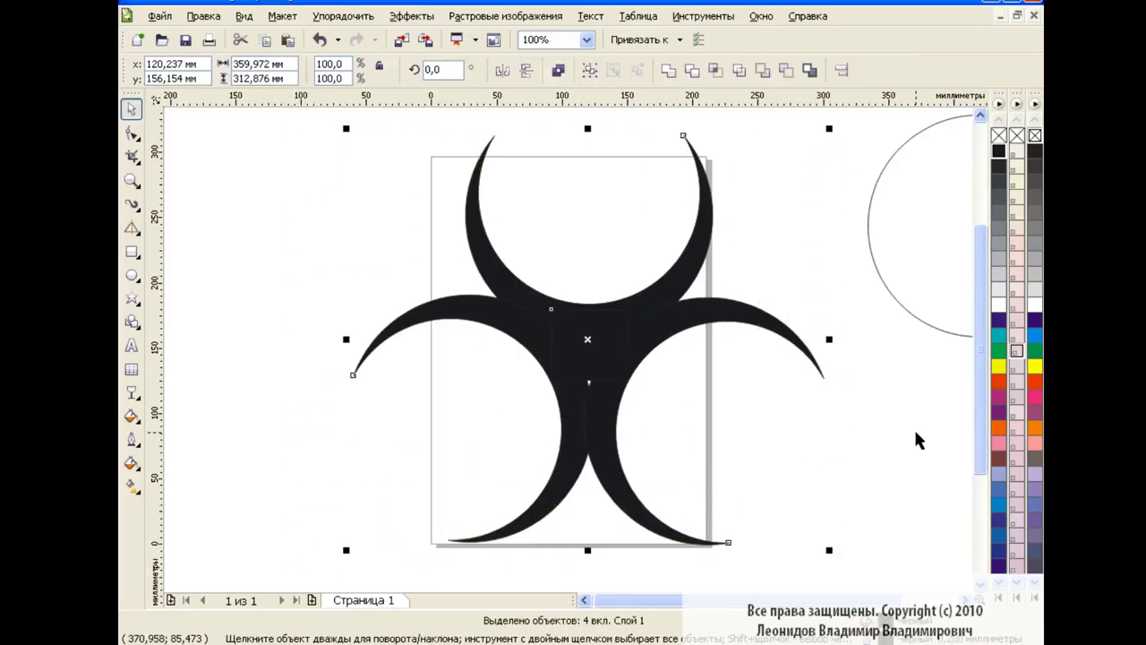
pyautogui.click(667, 70)
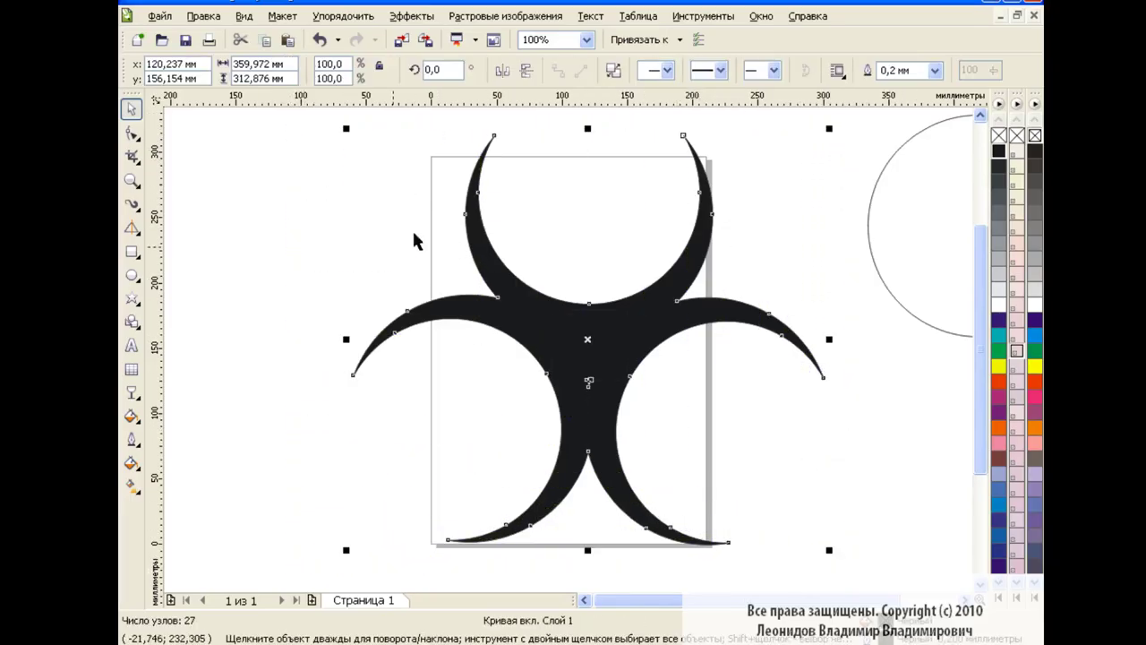
pyautogui.click(415, 240)
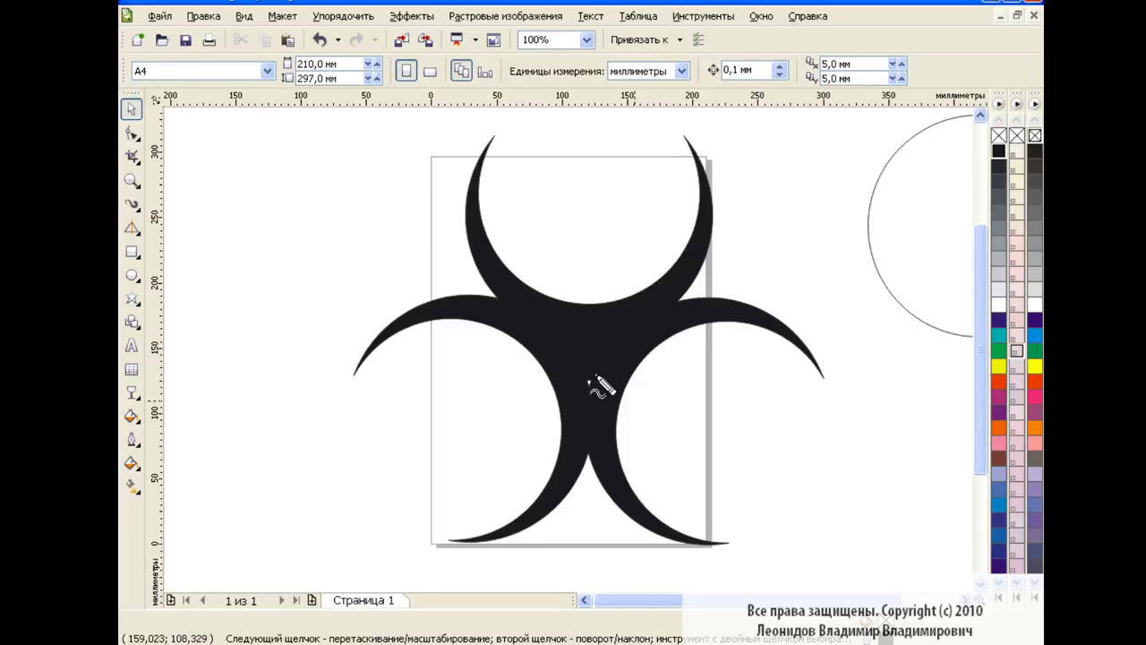
pyautogui.moveTo(594, 376); pyautogui.dragTo(591, 375)
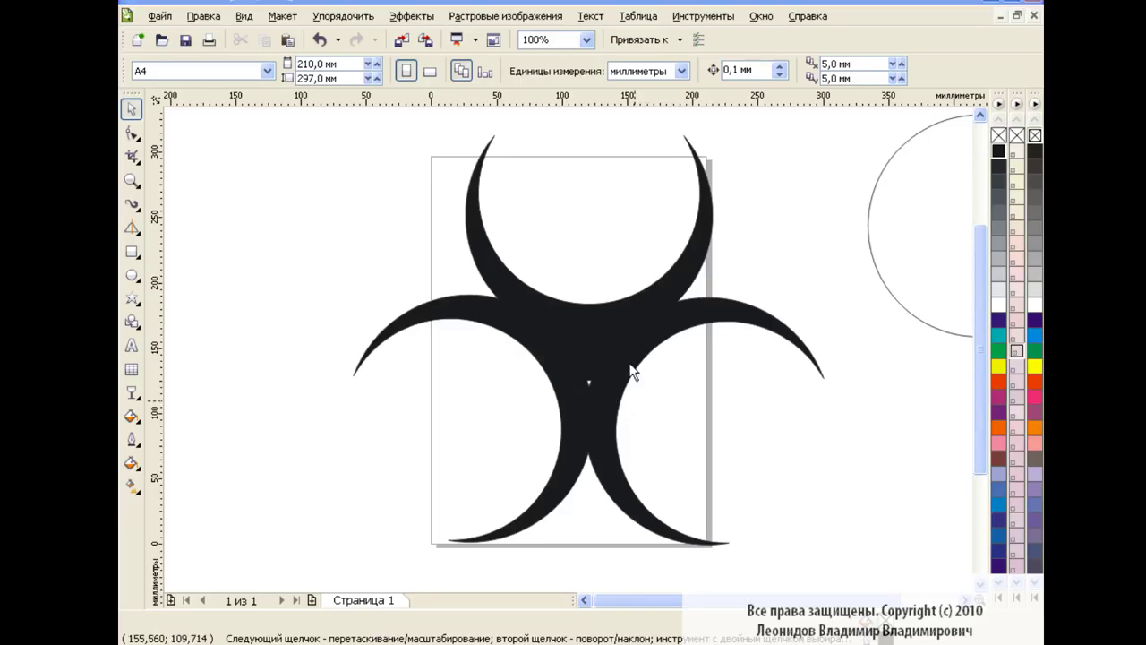
# Draw another small black rectangle and weld it into the crescent shape
pyautogui.click(131, 251)
pyautogui.moveTo(264, 236)
pyautogui.mouseDown()
pyautogui.moveTo(314, 282)
pyautogui.moveTo(542, 338)
pyautogui.moveTo(583, 369)
pyautogui.mouseUp()
pyautogui.click(998, 150)
pyautogui.press('space')
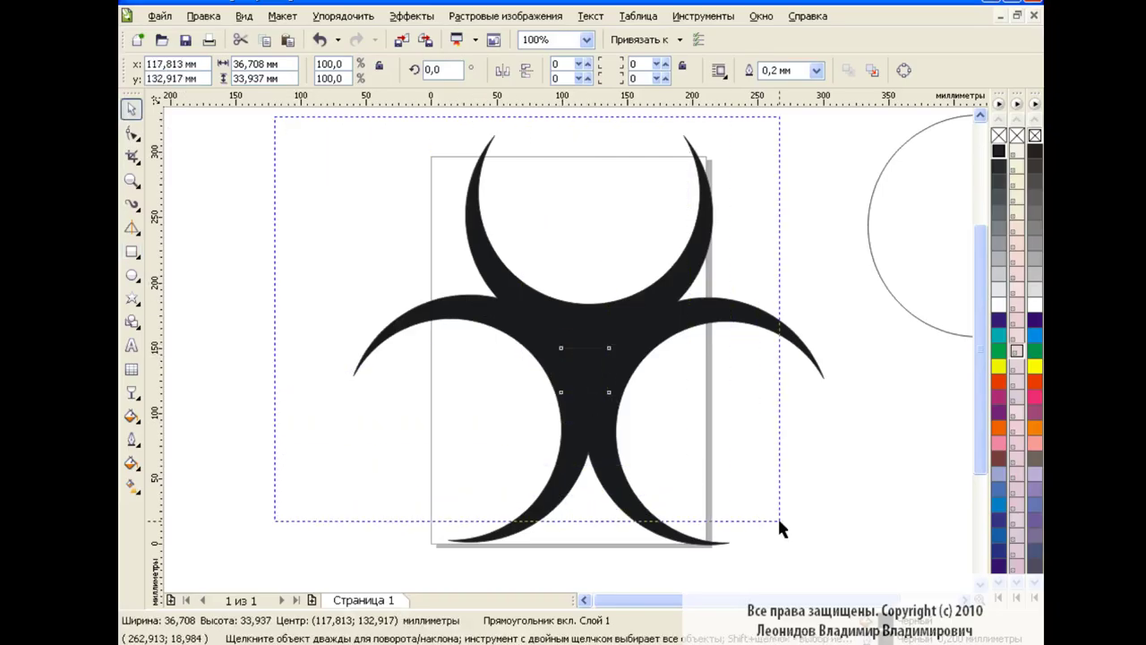
pyautogui.moveTo(279, 117); pyautogui.dragTo(849, 560)
pyautogui.click(668, 70)
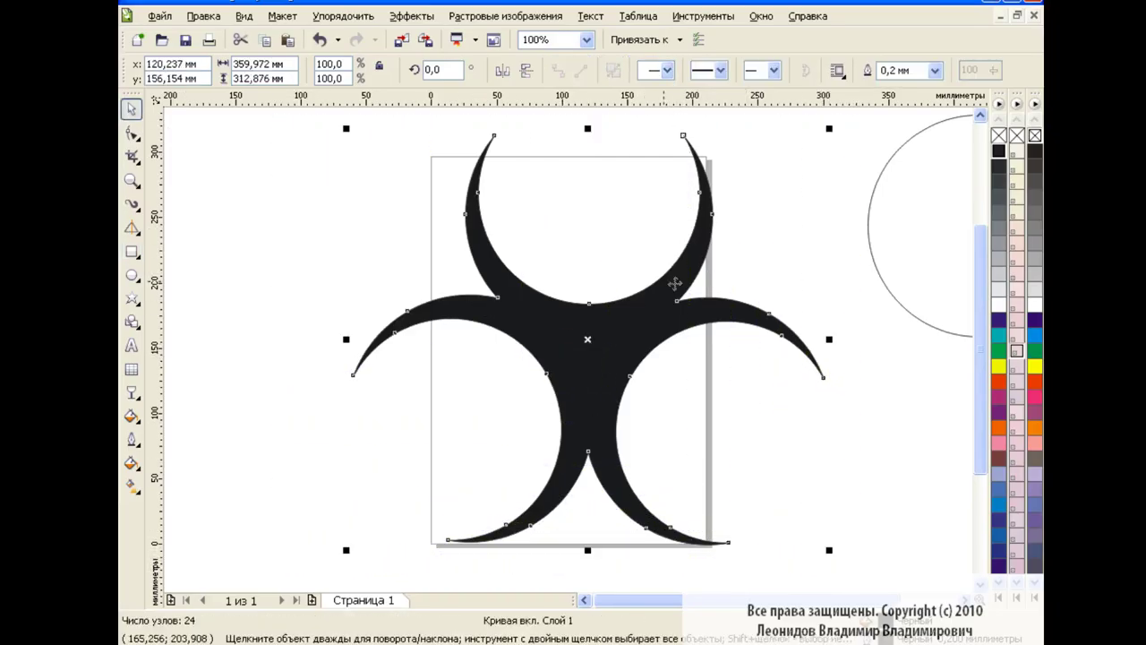
pyautogui.click(857, 433)
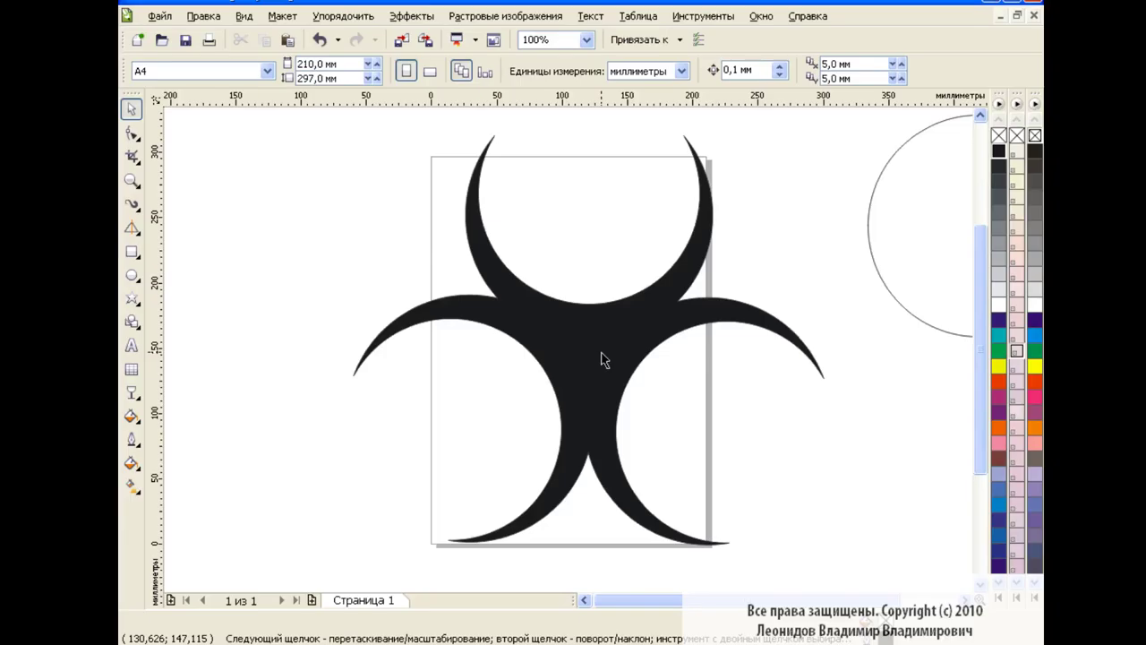
pyautogui.press('F5')
# Cut a 41.556 mm circular hole through the symbol's centre with Back Minus Front
pyautogui.moveTo(595, 335)
pyautogui.mouseDown()
pyautogui.moveTo(561, 355)
pyautogui.moveTo(611, 378)
pyautogui.mouseUp()
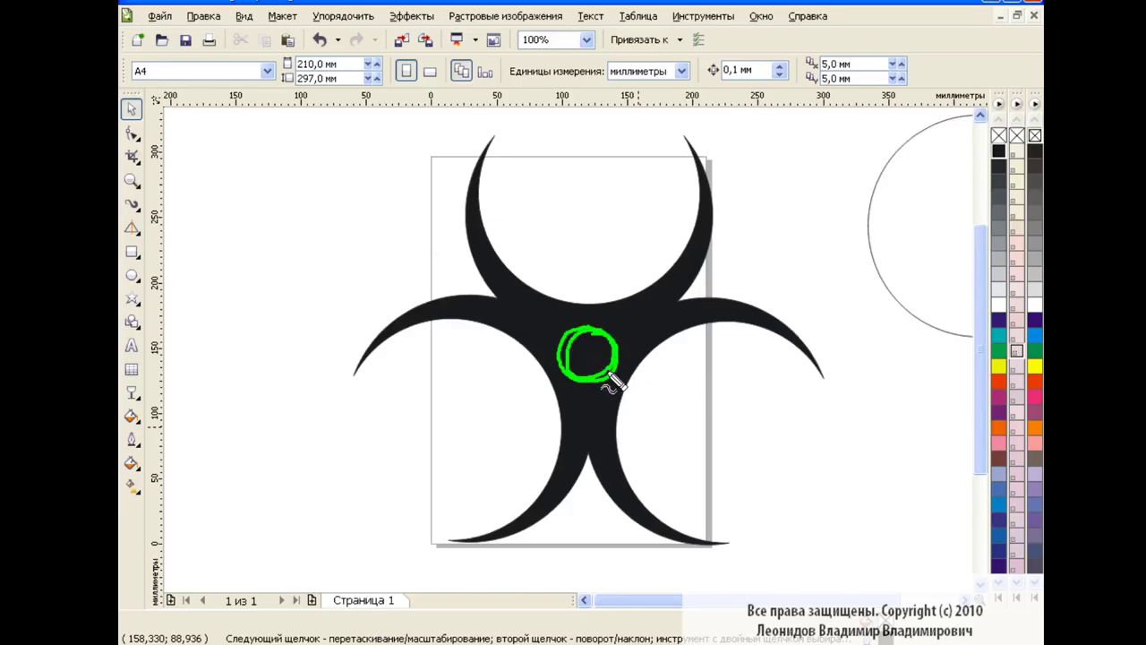
pyautogui.click(131, 276)
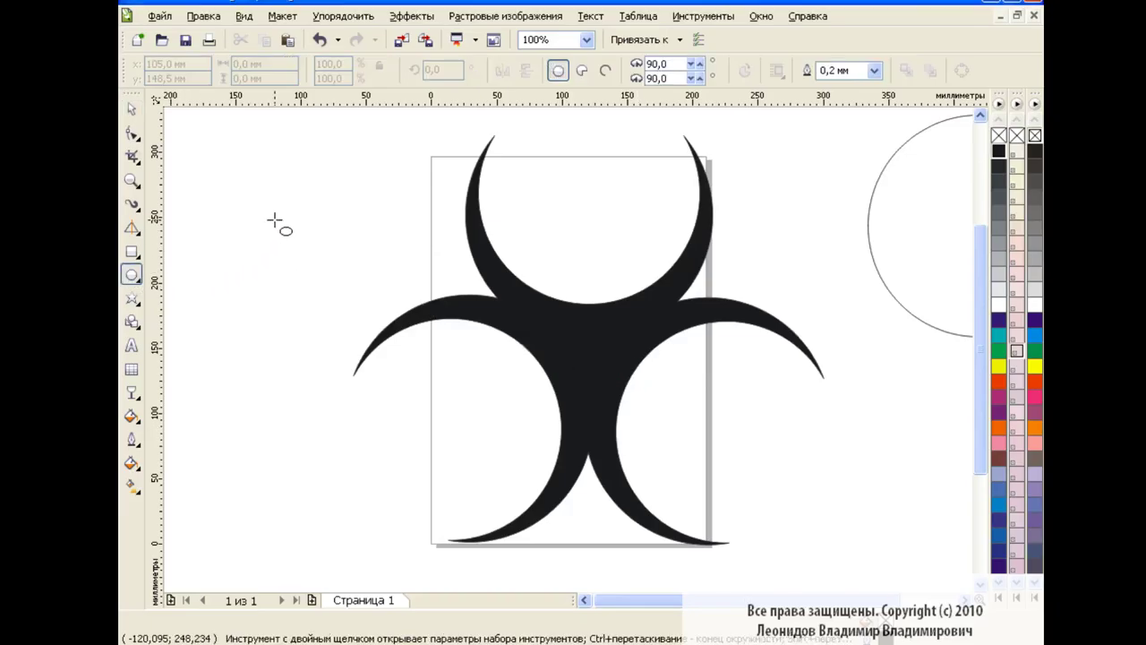
pyautogui.moveTo(255, 199)
pyautogui.mouseDown()
pyautogui.moveTo(309, 252)
pyautogui.moveTo(586, 351)
pyautogui.mouseUp()
pyautogui.press('space')
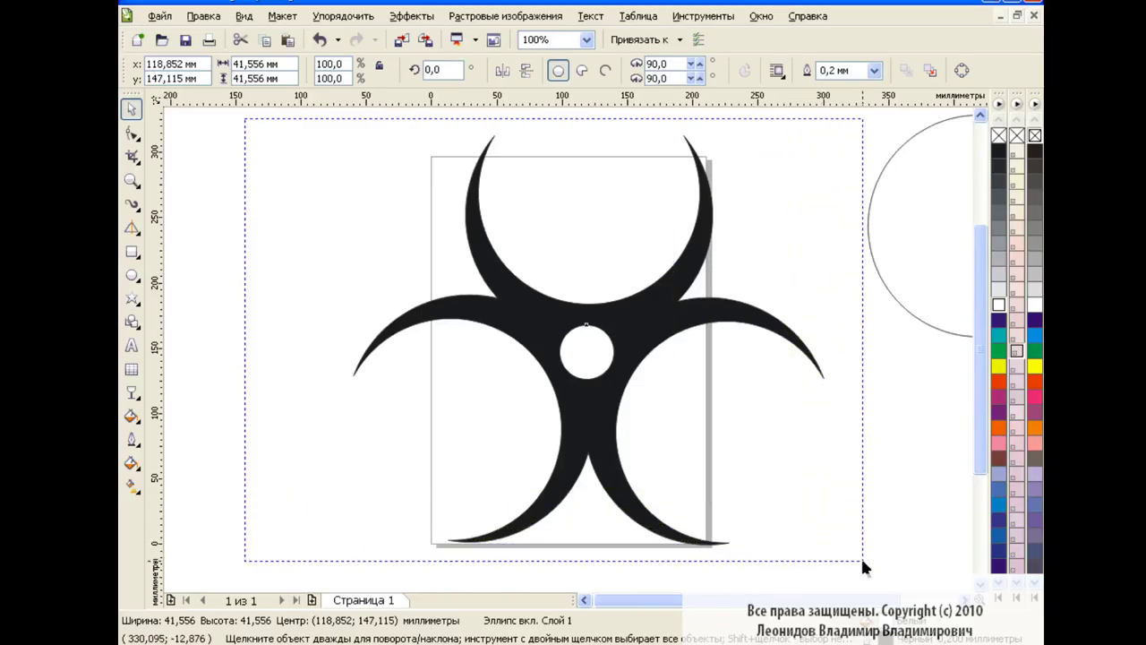
pyautogui.moveTo(249, 120); pyautogui.dragTo(864, 570)
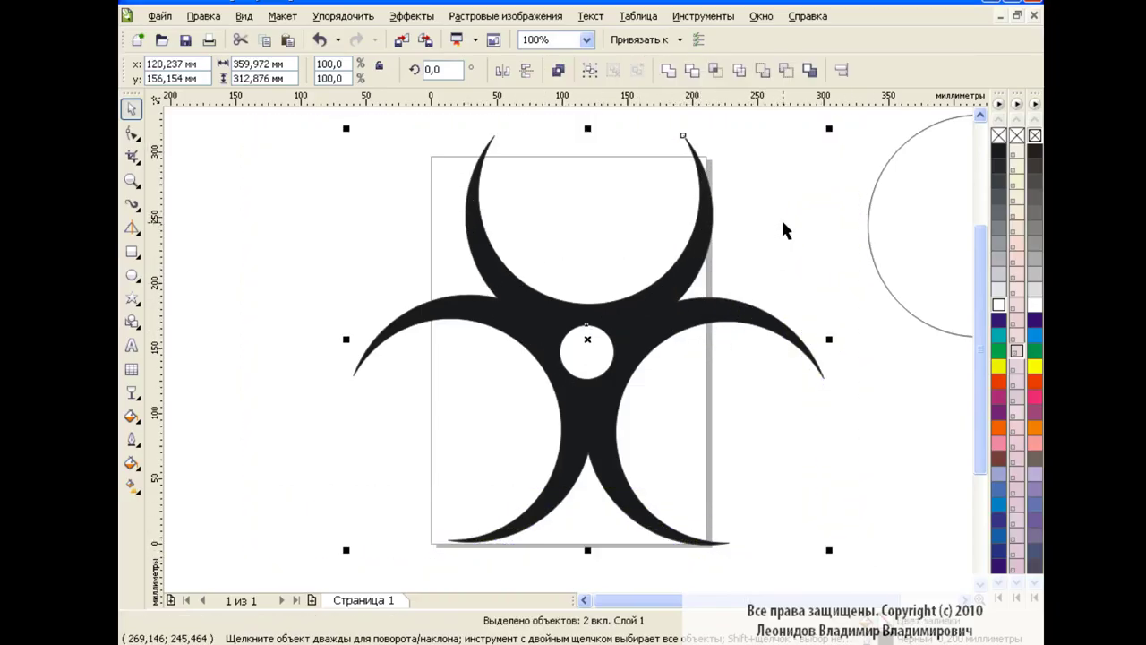
pyautogui.click(785, 72)
# Shift the symbol slightly on the page
pyautogui.click(315, 252)
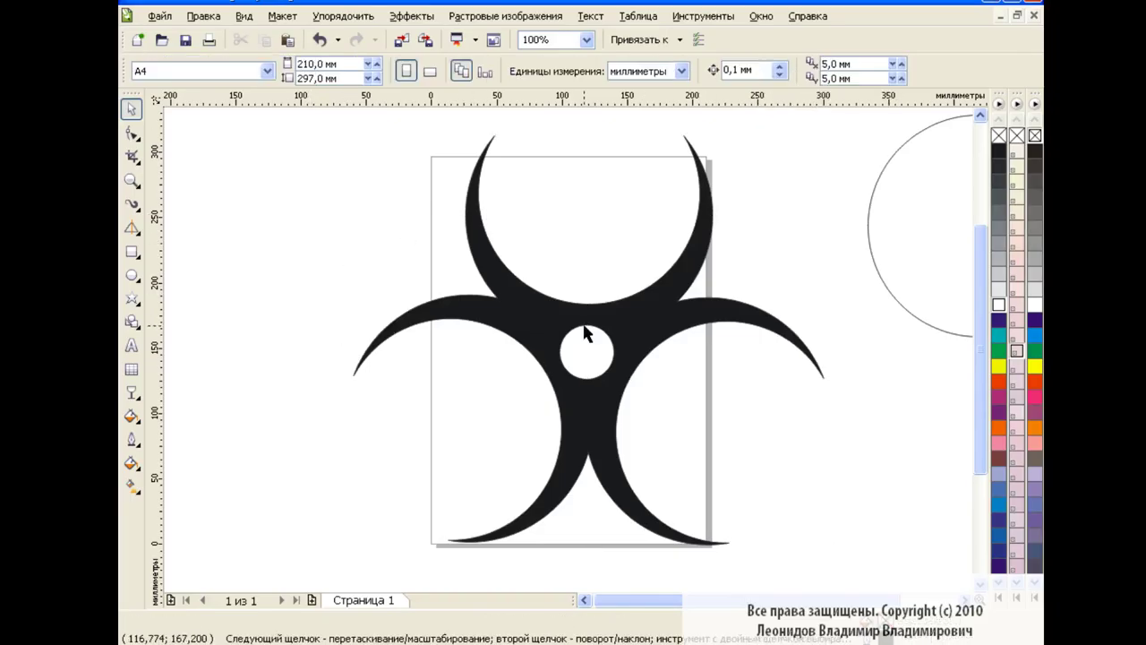
pyautogui.moveTo(589, 340)
pyautogui.mouseDown()
pyautogui.moveTo(889, 263)
pyautogui.moveTo(574, 332)
pyautogui.mouseUp()
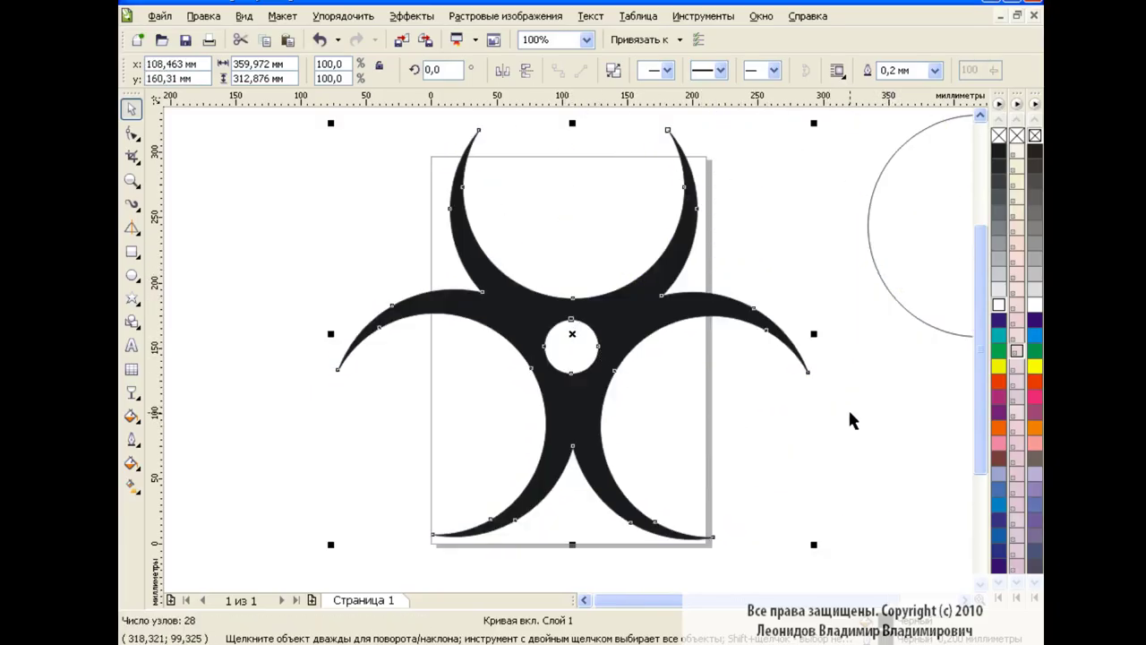
pyautogui.click(858, 413)
pyautogui.click(133, 253)
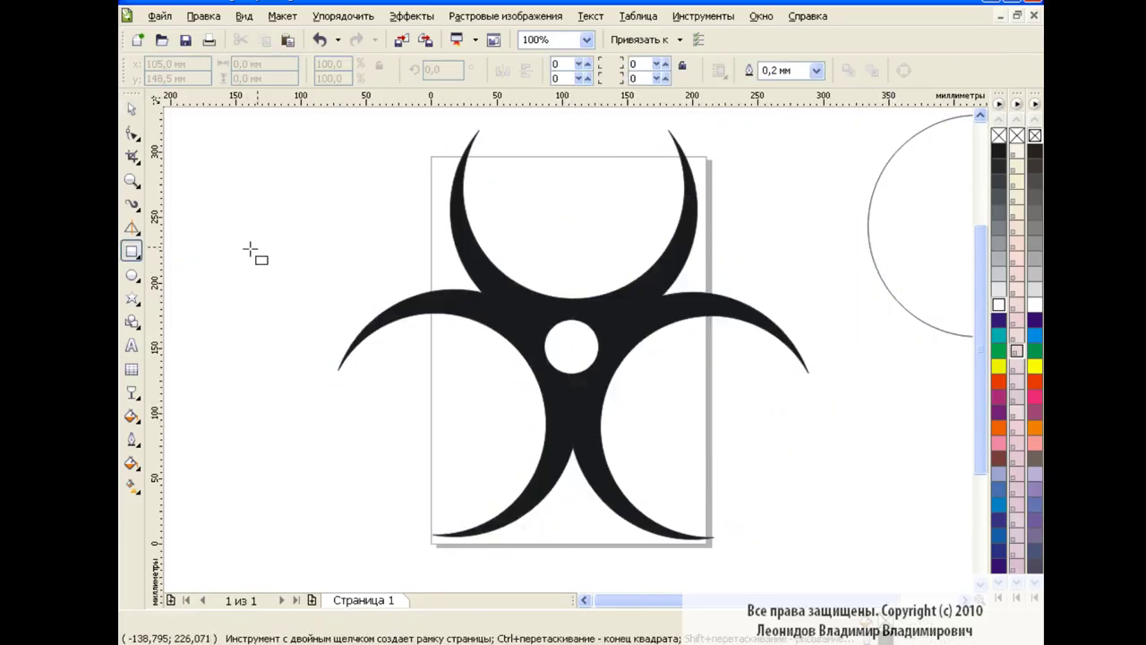
# Draw a tall thin rectangle and place it just above the central hole
pyautogui.moveTo(307, 194); pyautogui.dragTo(325, 264)
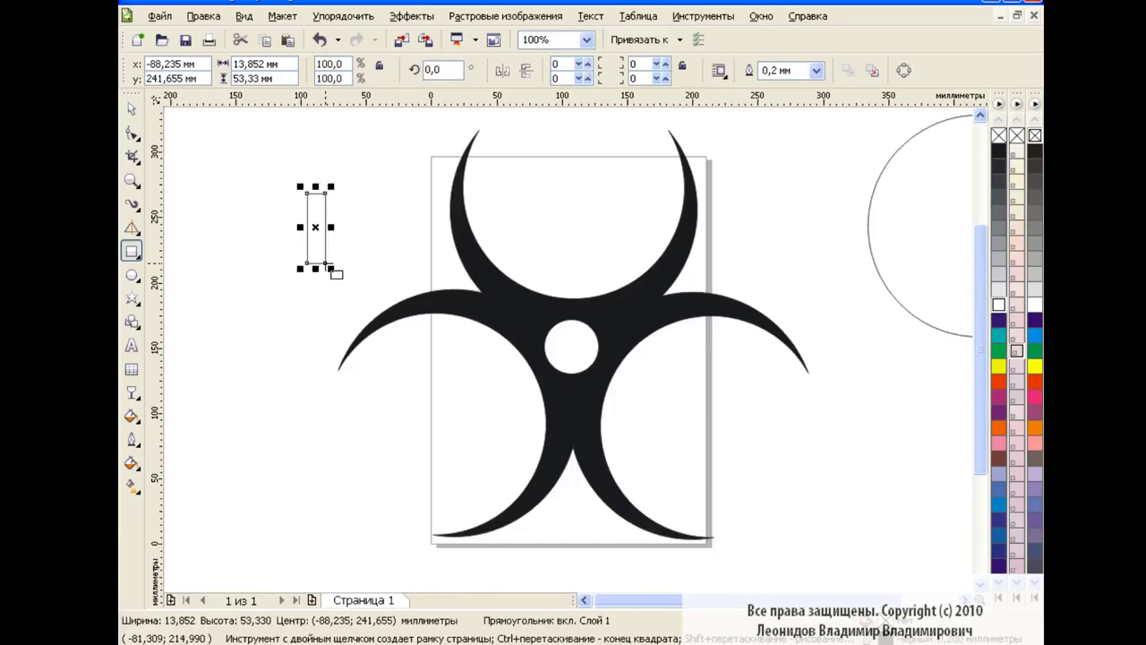
pyautogui.moveTo(559, 283)
pyautogui.mouseDown()
pyautogui.moveTo(559, 336)
pyautogui.moveTo(587, 340)
pyautogui.moveTo(561, 285)
pyautogui.mouseUp()
pyautogui.moveTo(556, 347)
pyautogui.mouseDown()
pyautogui.moveTo(537, 351)
pyautogui.moveTo(640, 385)
pyautogui.moveTo(630, 399)
pyautogui.mouseUp()
pyautogui.moveTo(319, 248); pyautogui.dragTo(574, 328)
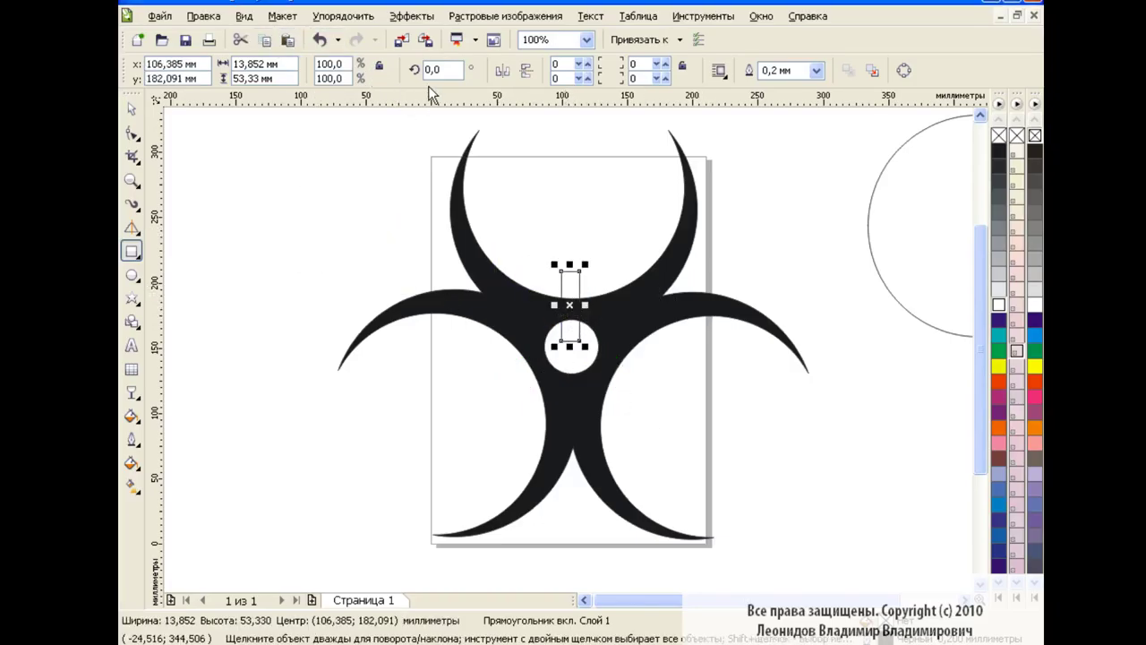
# Make copies of the thin rectangle rotated 120° and 240°, placed at the hole's lower left and lower right
pyautogui.click(428, 69)
pyautogui.write('12')
pyautogui.press('Return')
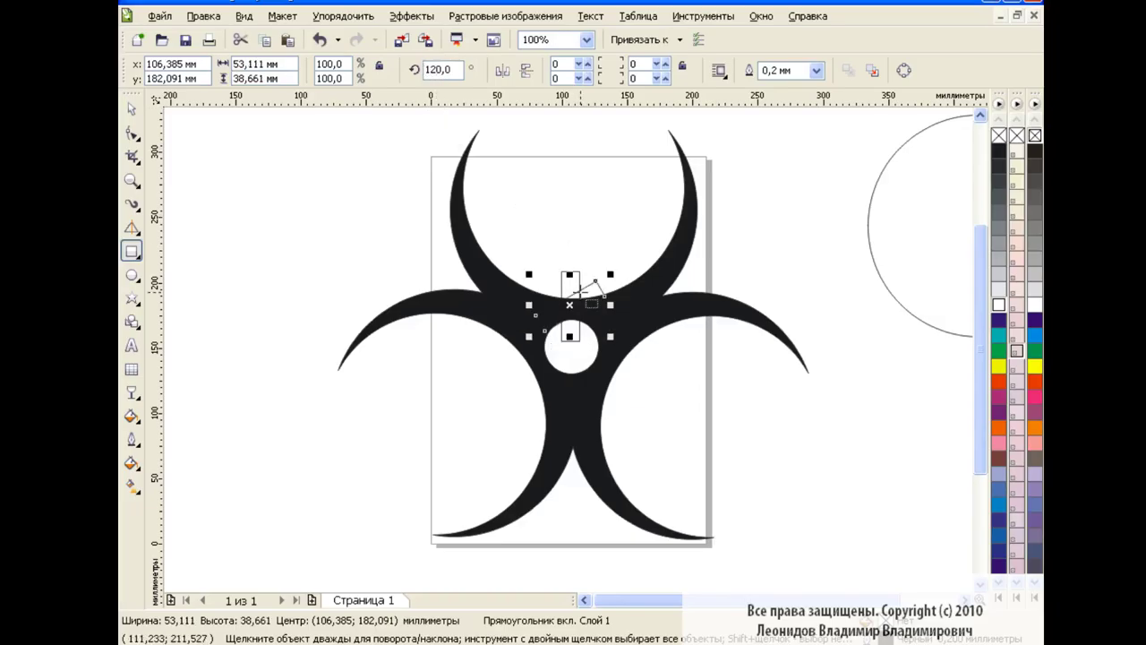
pyautogui.moveTo(576, 255); pyautogui.dragTo(537, 315)
pyautogui.moveTo(535, 363); pyautogui.dragTo(533, 367)
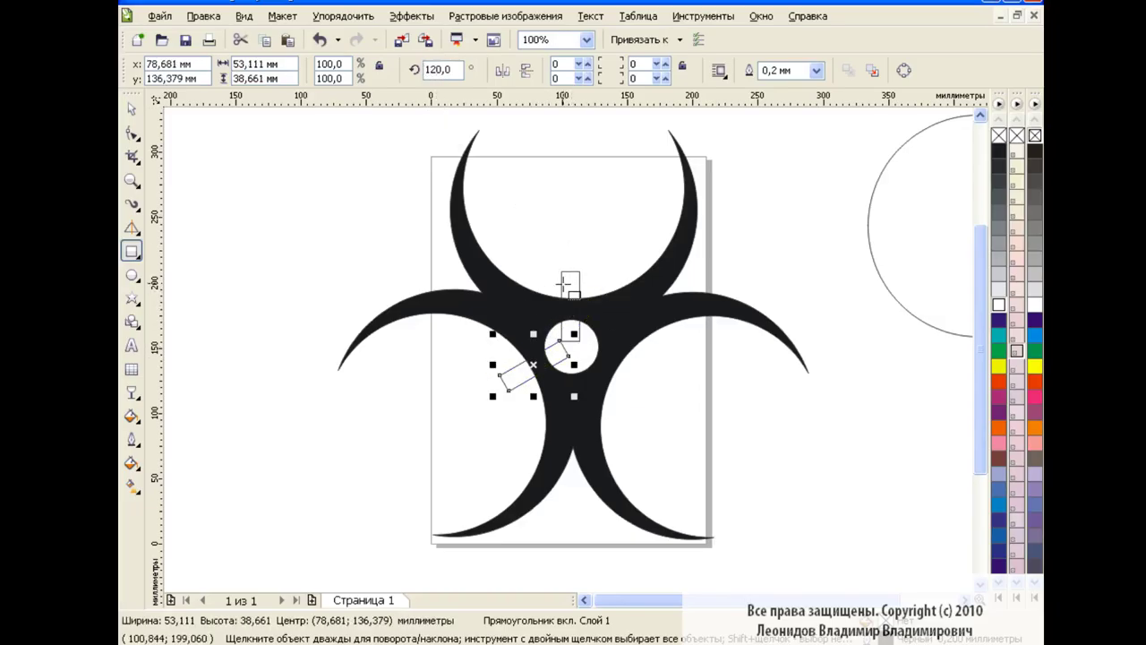
pyautogui.click(579, 296)
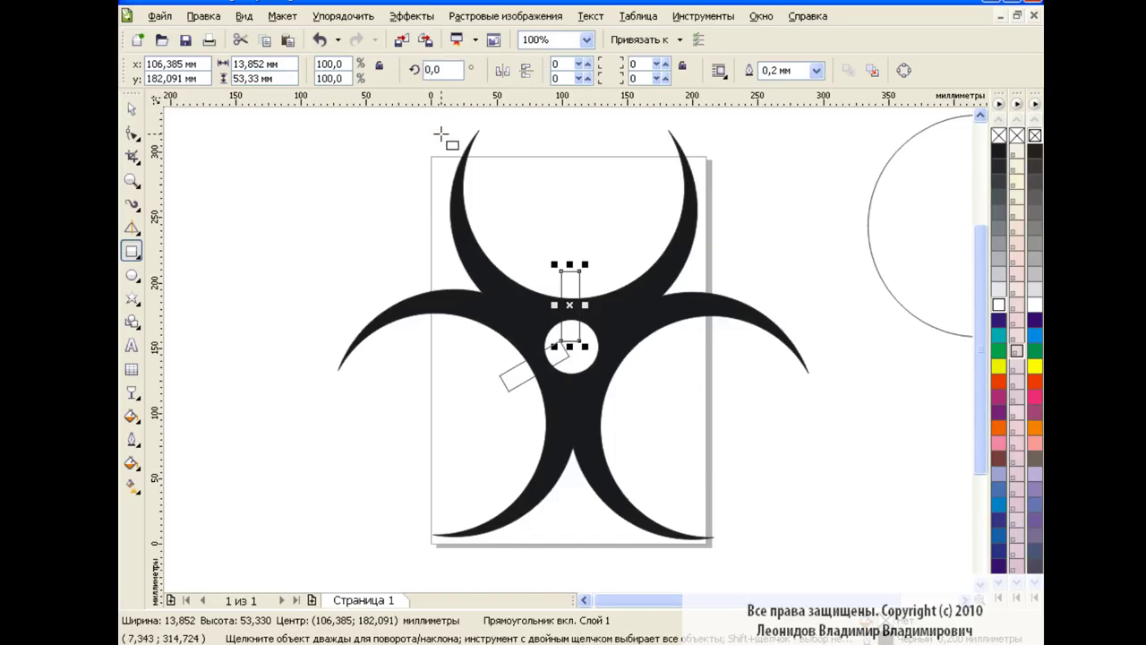
pyautogui.write('24')
pyautogui.press('Return')
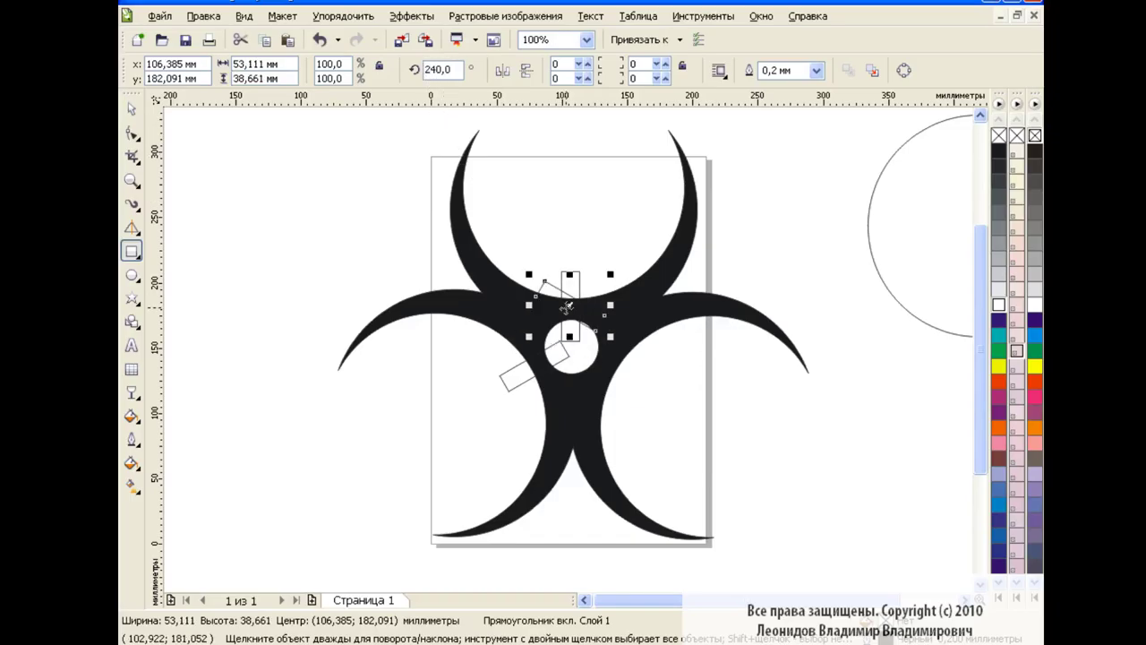
pyautogui.moveTo(567, 308); pyautogui.dragTo(603, 368)
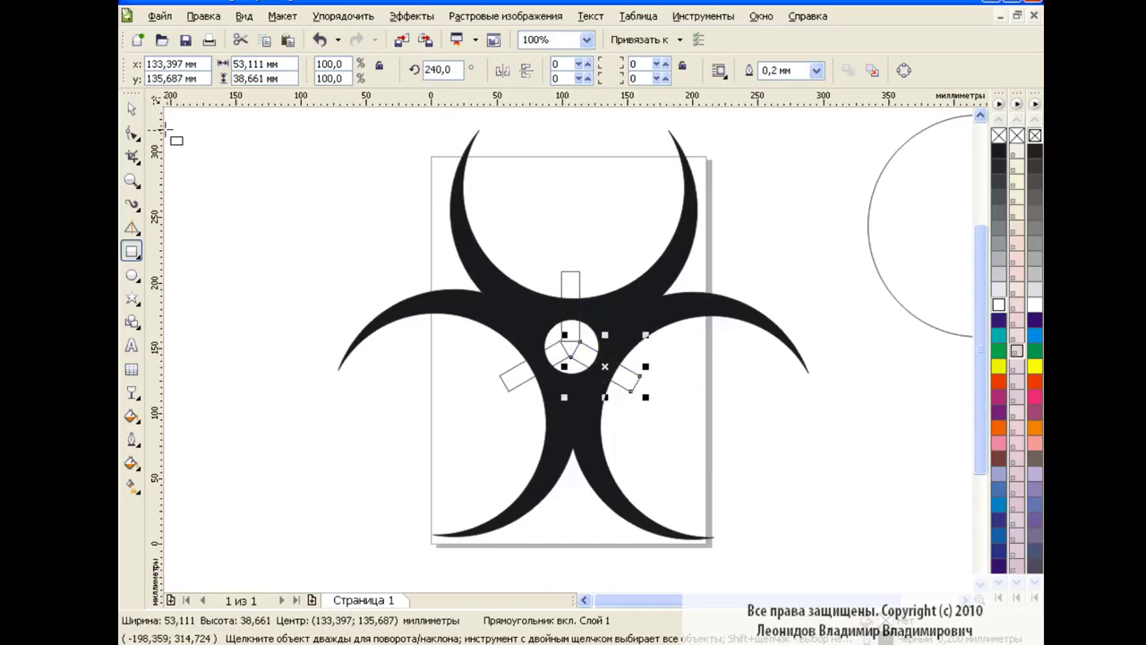
# Cut the three thin rectangles out of the symbol with Back Minus Front
pyautogui.press('space')
pyautogui.moveTo(257, 118); pyautogui.dragTo(820, 536)
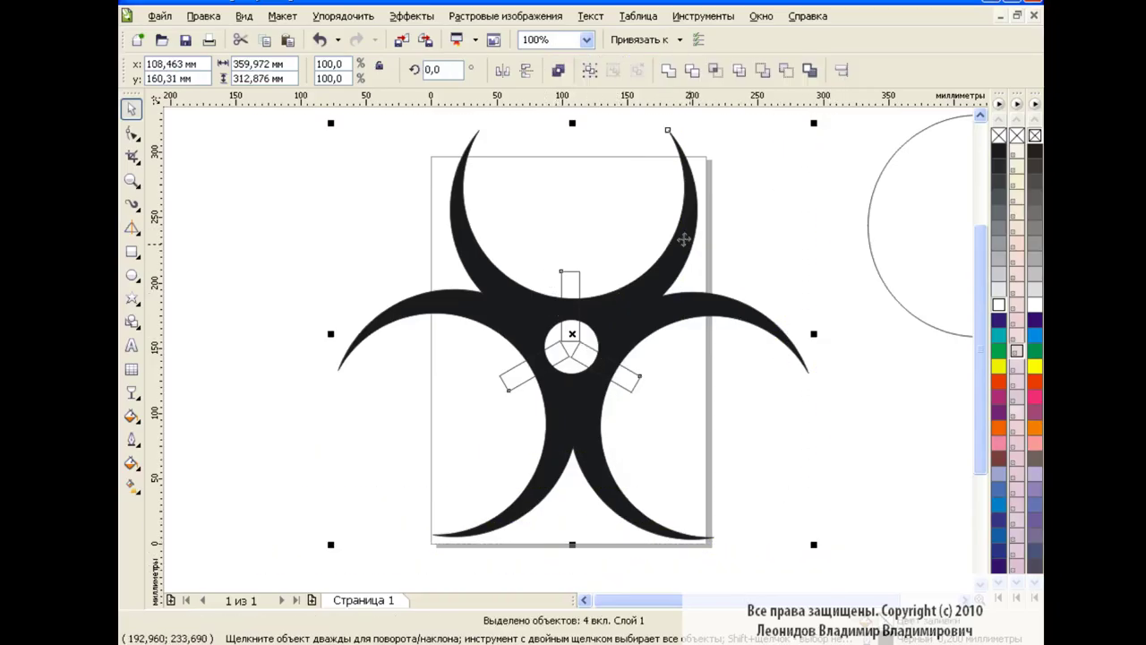
pyautogui.click(786, 72)
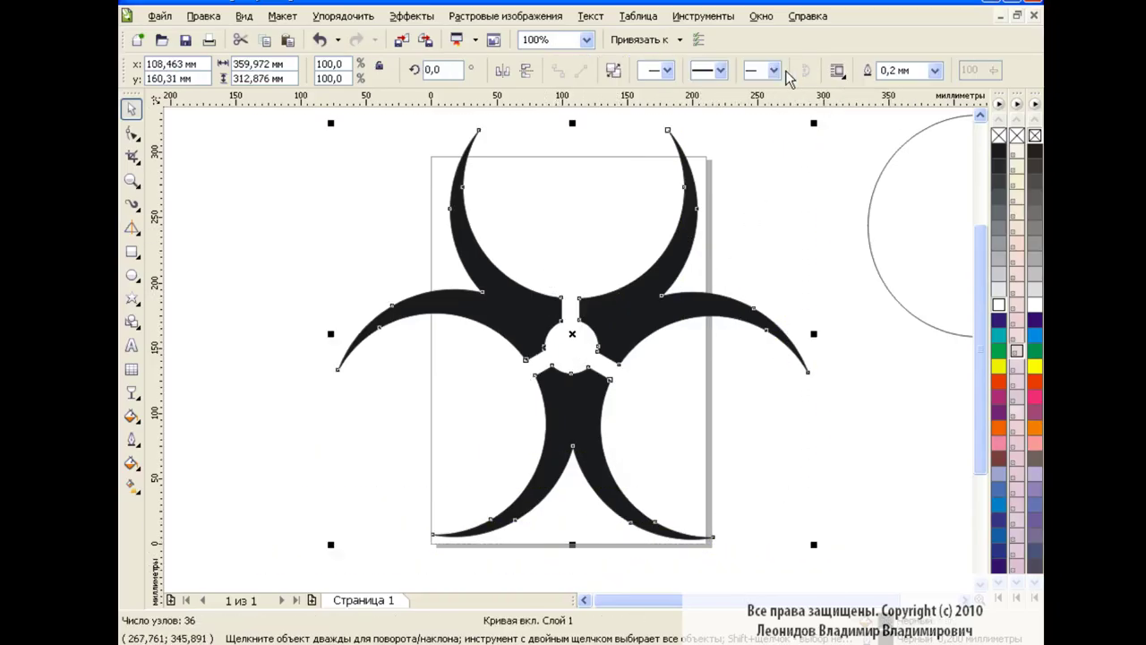
pyautogui.click(886, 412)
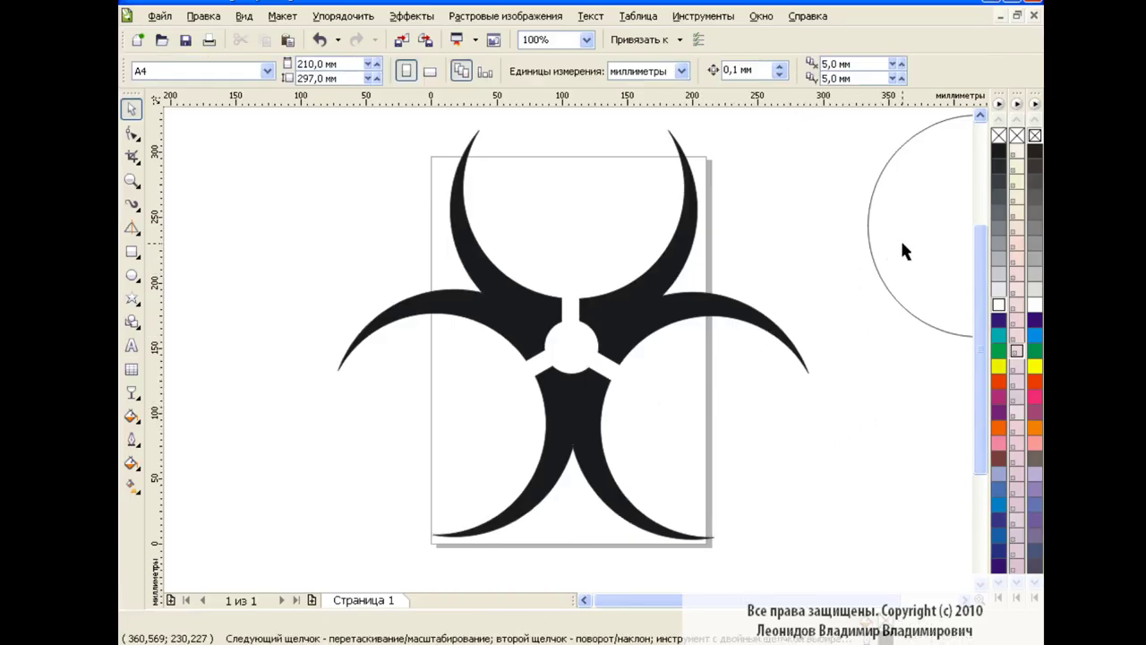
# Move the large circle over the symbol and shrink it to about 150 mm across
pyautogui.moveTo(878, 228); pyautogui.dragTo(614, 222)
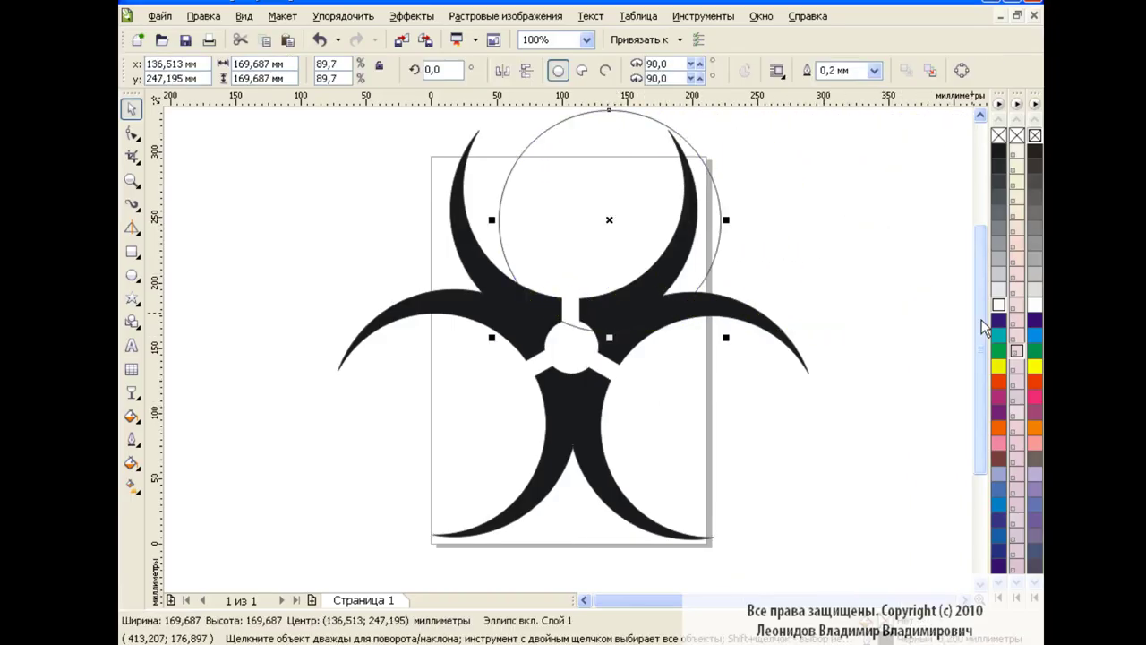
pyautogui.scroll(1, 985, 327)
pyautogui.moveTo(611, 253); pyautogui.dragTo(610, 220)
pyautogui.moveTo(727, 331); pyautogui.dragTo(707, 311)
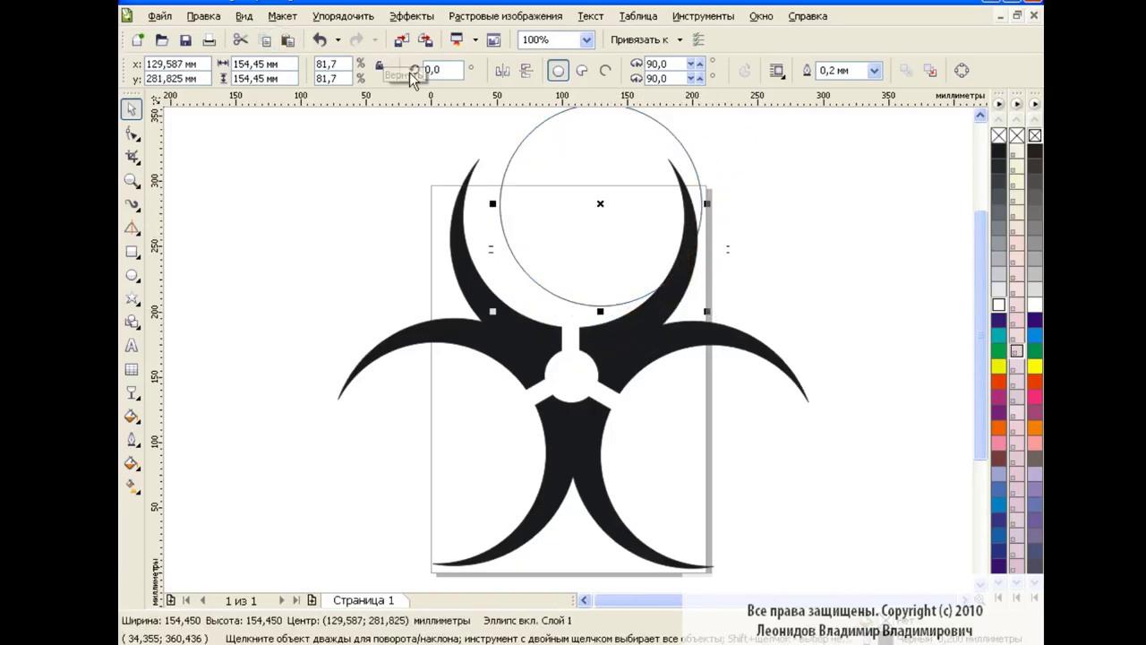
pyautogui.click(319, 40)
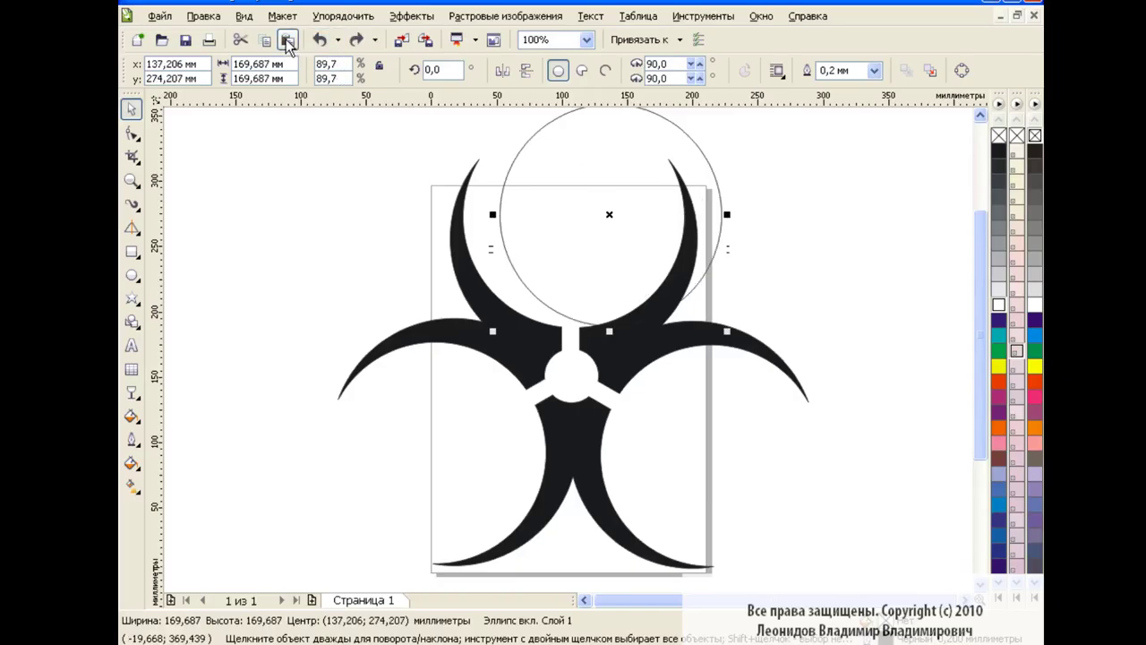
pyautogui.moveTo(727, 332); pyautogui.dragTo(700, 305)
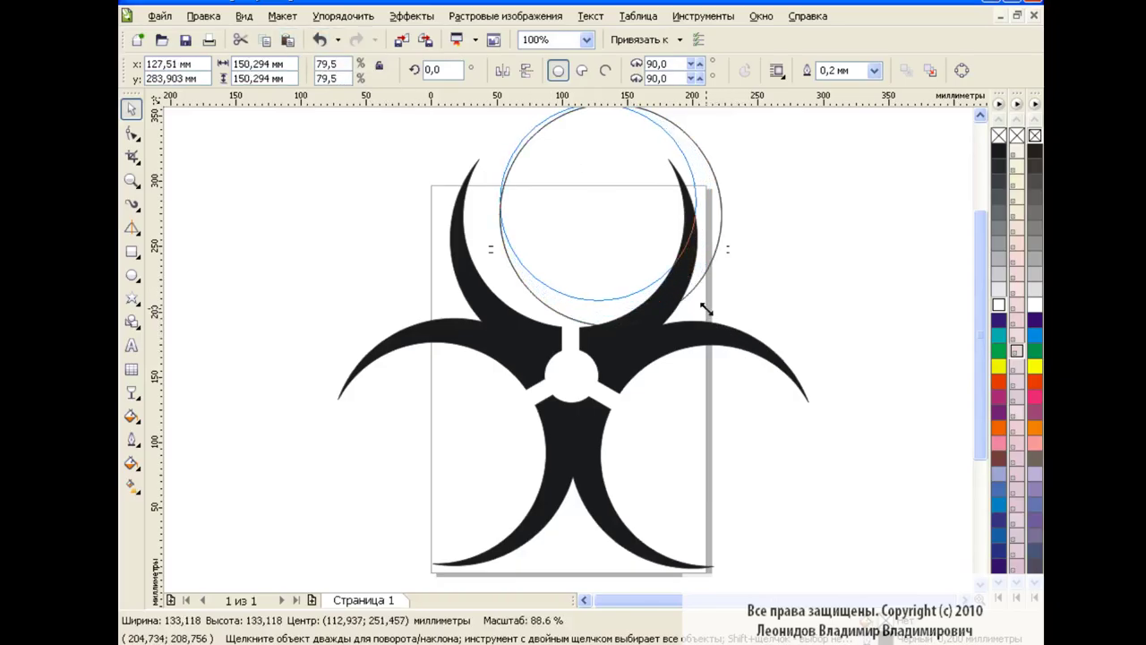
pyautogui.scroll(3, 959, 331)
pyautogui.moveTo(779, 163); pyautogui.dragTo(442, 421)
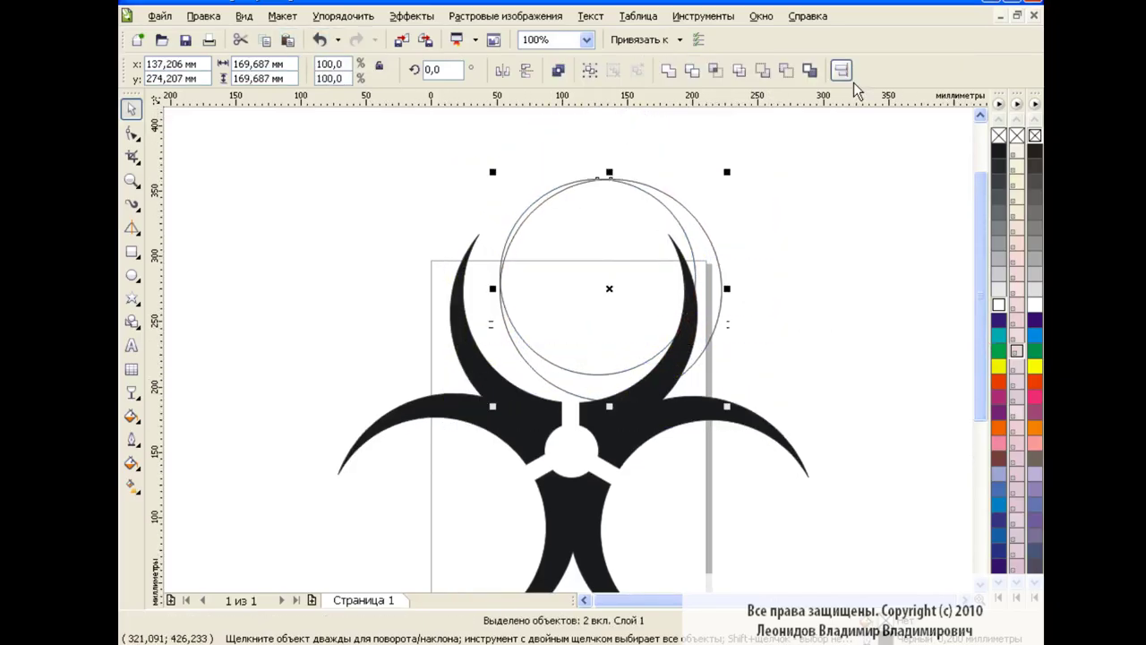
# Centre the two circles on each other with Align and Distribute
pyautogui.click(841, 69)
pyautogui.click(593, 298)
pyautogui.click(443, 350)
pyautogui.click(638, 421)
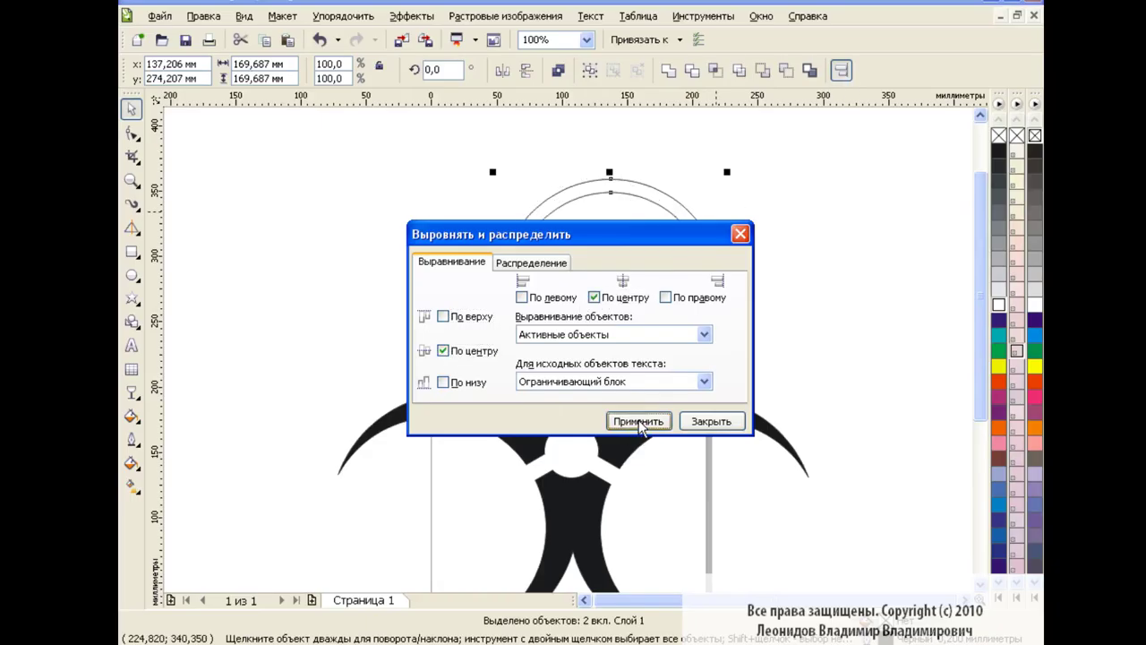
pyautogui.click(710, 421)
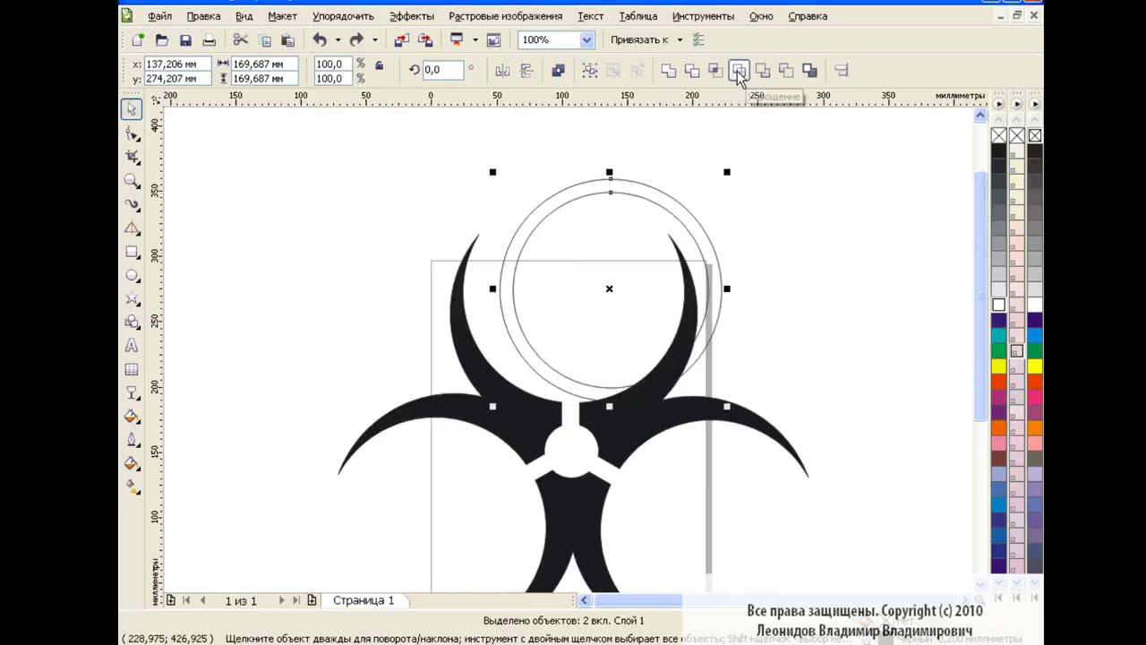
# Simplify the circles into a ring, set the spare inner circle at upper left, and fill the ring black
pyautogui.click(738, 71)
pyautogui.moveTo(609, 289)
pyautogui.mouseDown()
pyautogui.moveTo(399, 257)
pyautogui.moveTo(692, 248)
pyautogui.mouseUp()
pyautogui.click(399, 258)
pyautogui.click(473, 188)
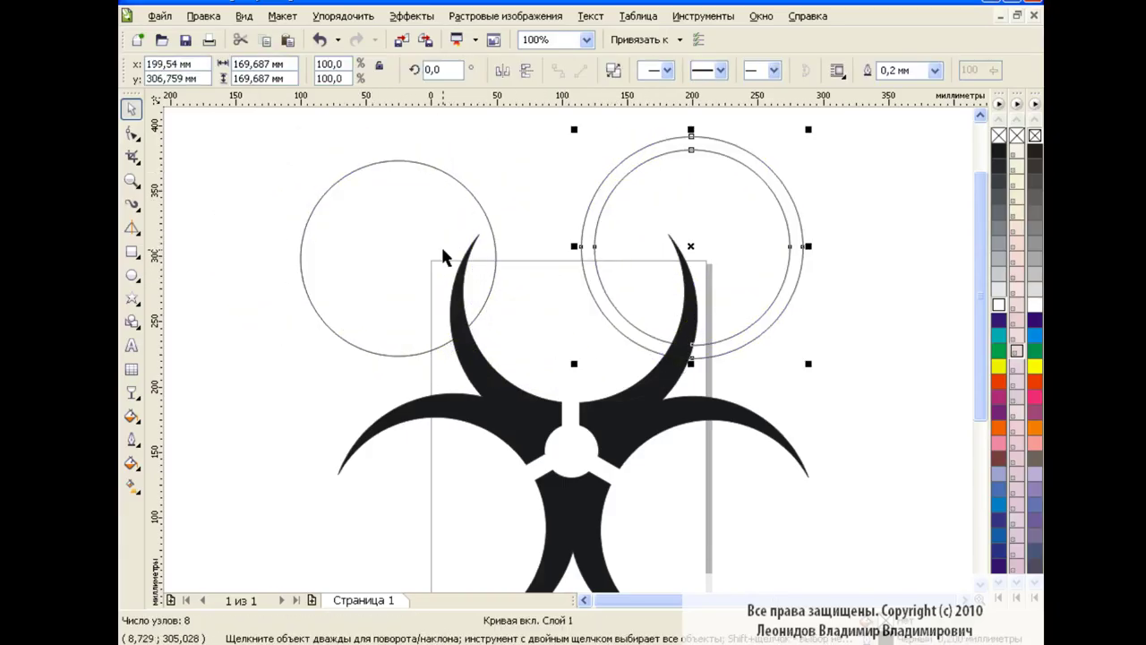
pyautogui.click(432, 168)
pyautogui.moveTo(432, 168); pyautogui.dragTo(303, 120)
pyautogui.click(788, 197)
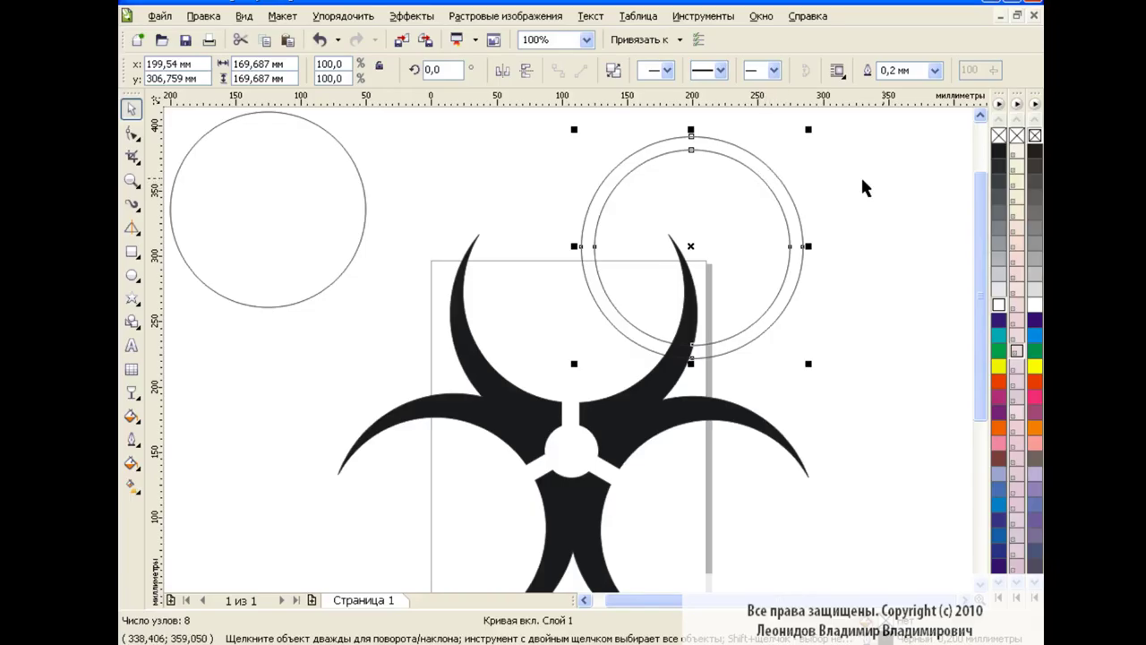
pyautogui.click(1000, 154)
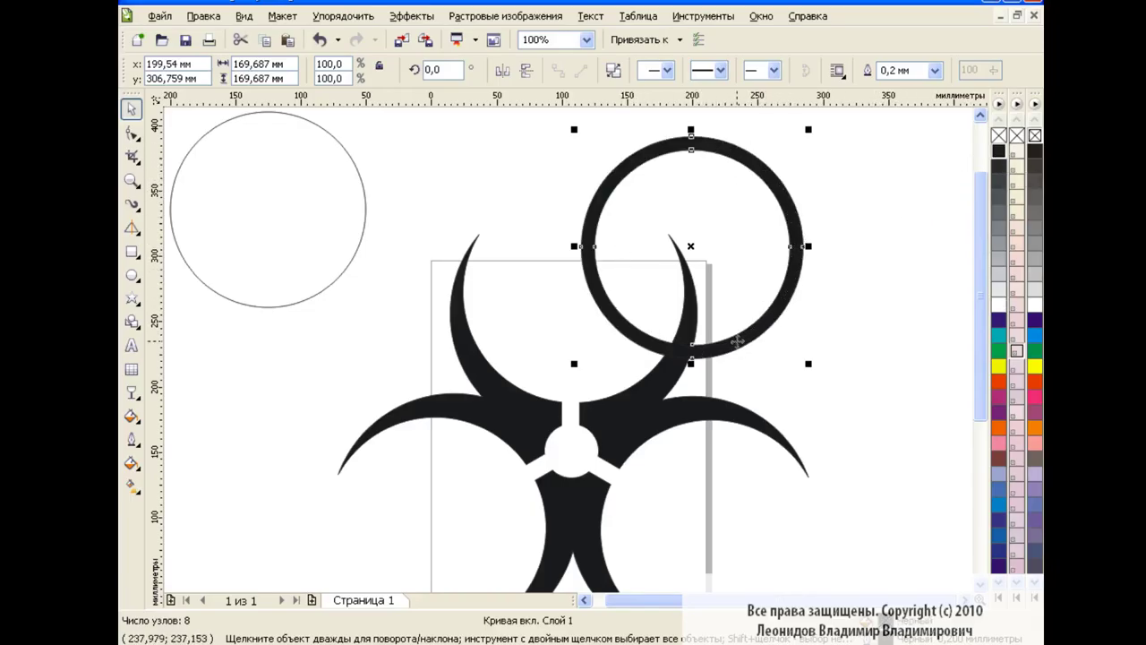
# Draw a stray freehand stroke inside the ring, then undo it along with the fill
pyautogui.press('F5')
pyautogui.moveTo(669, 218)
pyautogui.mouseDown()
pyautogui.moveTo(717, 256)
pyautogui.moveTo(714, 293)
pyautogui.mouseUp()
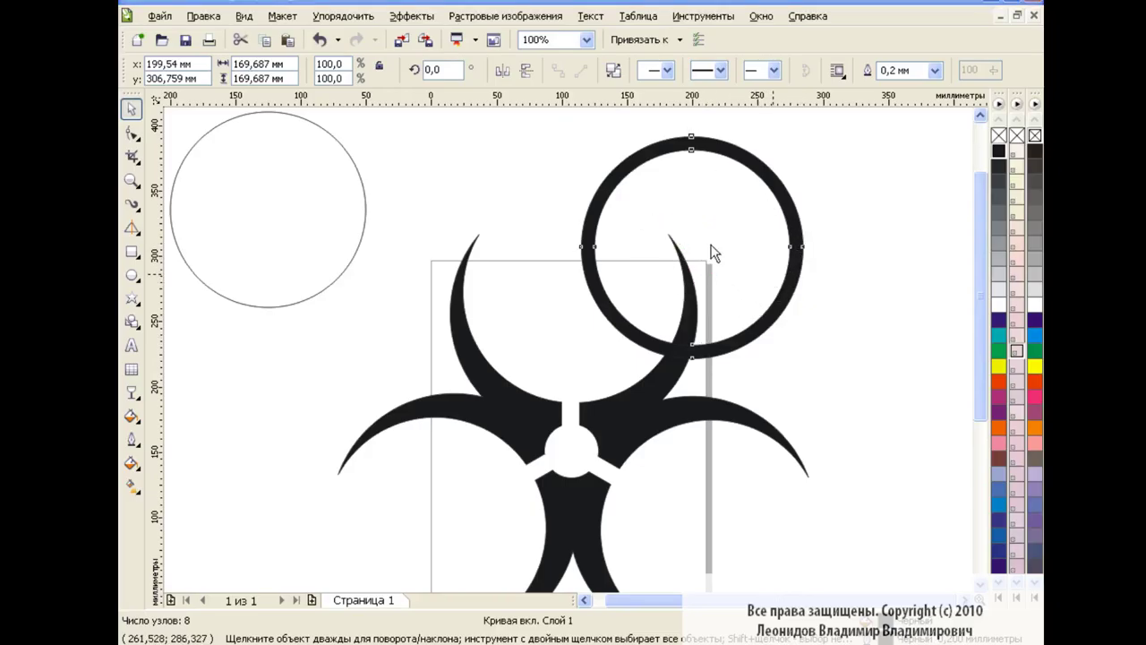
pyautogui.click(320, 39)
# Place ring copies over the top, lower-left and lower-right crescents, plus a black-outlined band around the hub
pyautogui.moveTo(690, 247); pyautogui.dragTo(572, 291)
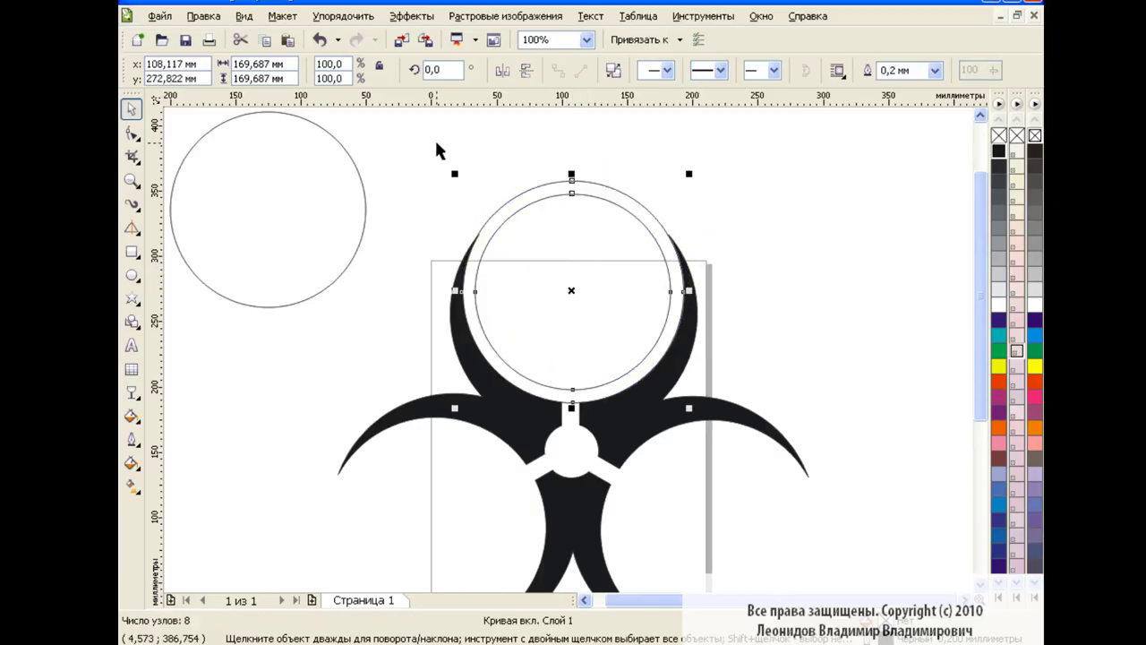
pyautogui.scroll(2, 967, 286)
pyautogui.scroll(-5, 952, 429)
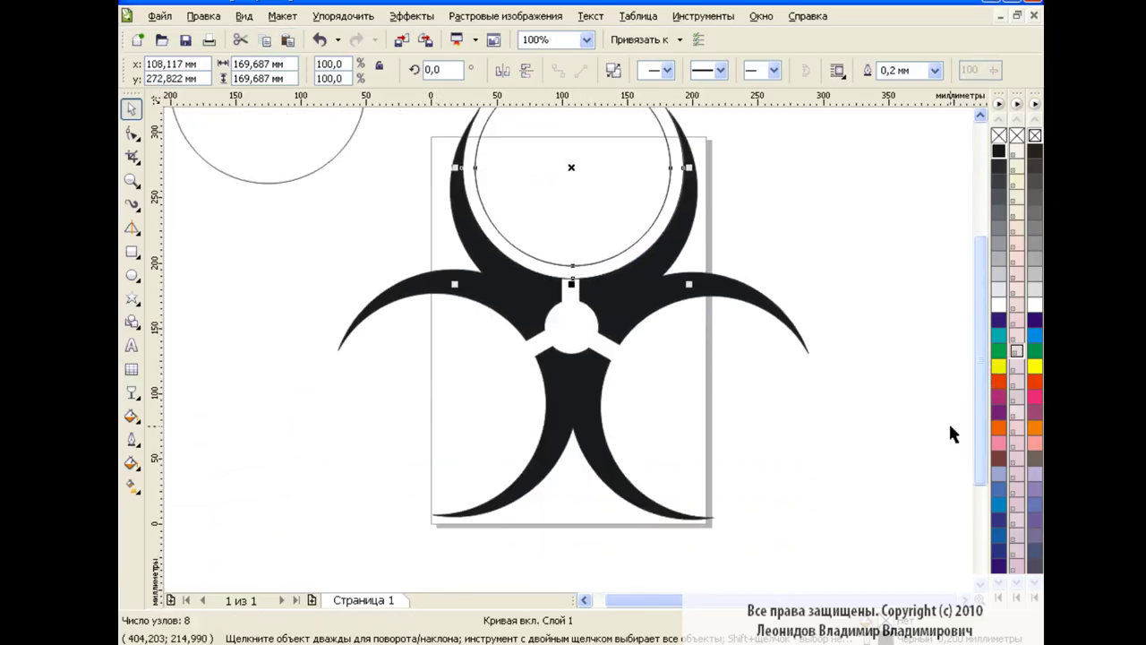
pyautogui.moveTo(572, 167); pyautogui.dragTo(711, 405)
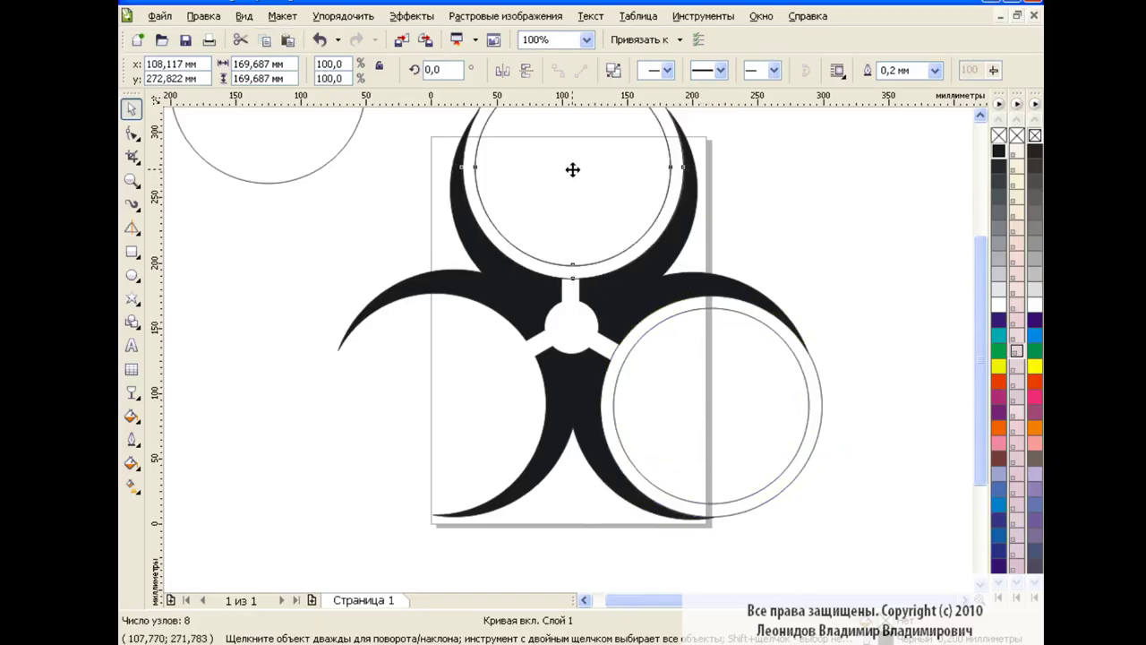
pyautogui.moveTo(571, 168); pyautogui.dragTo(435, 406)
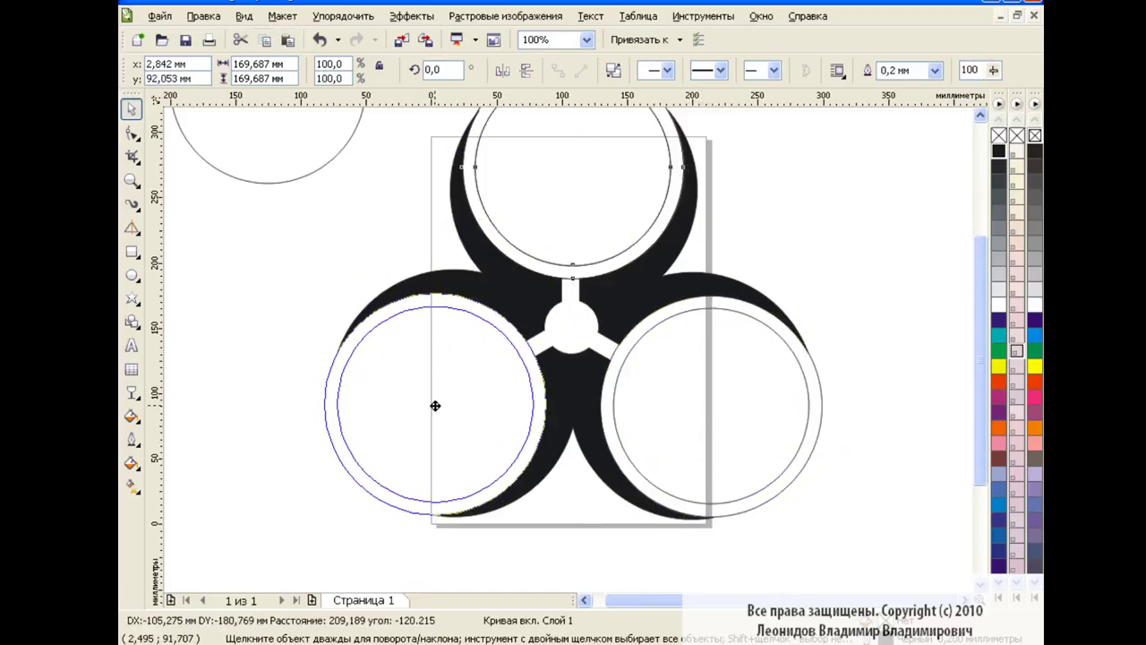
pyautogui.click(287, 39)
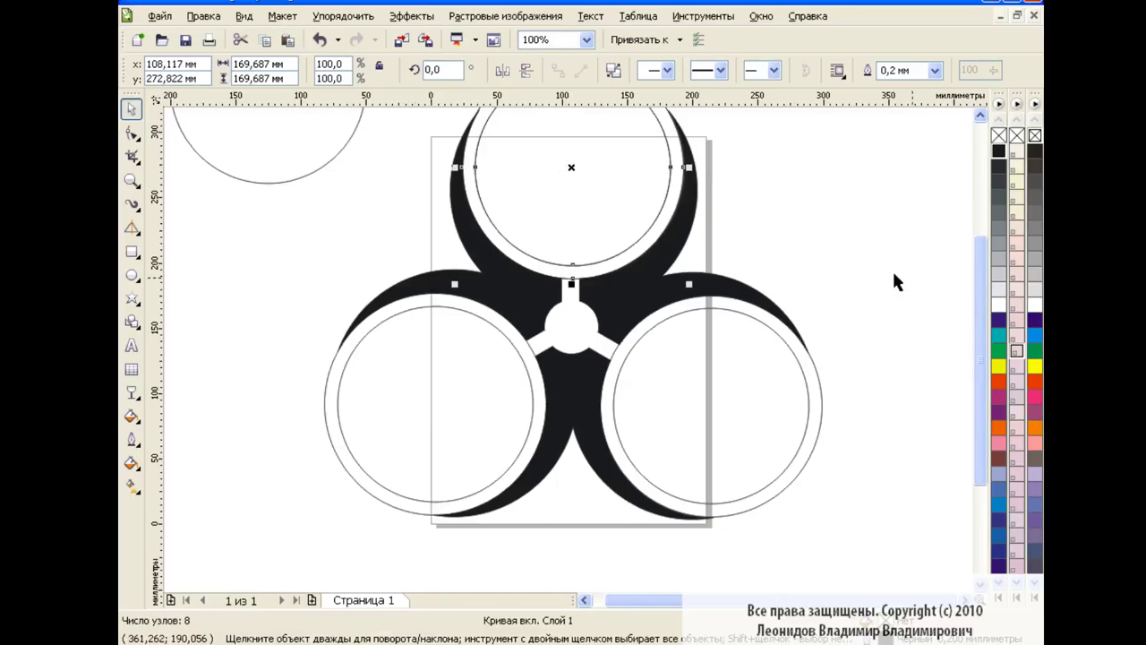
pyautogui.rightClick(1000, 153)
pyautogui.moveTo(572, 167); pyautogui.dragTo(569, 324)
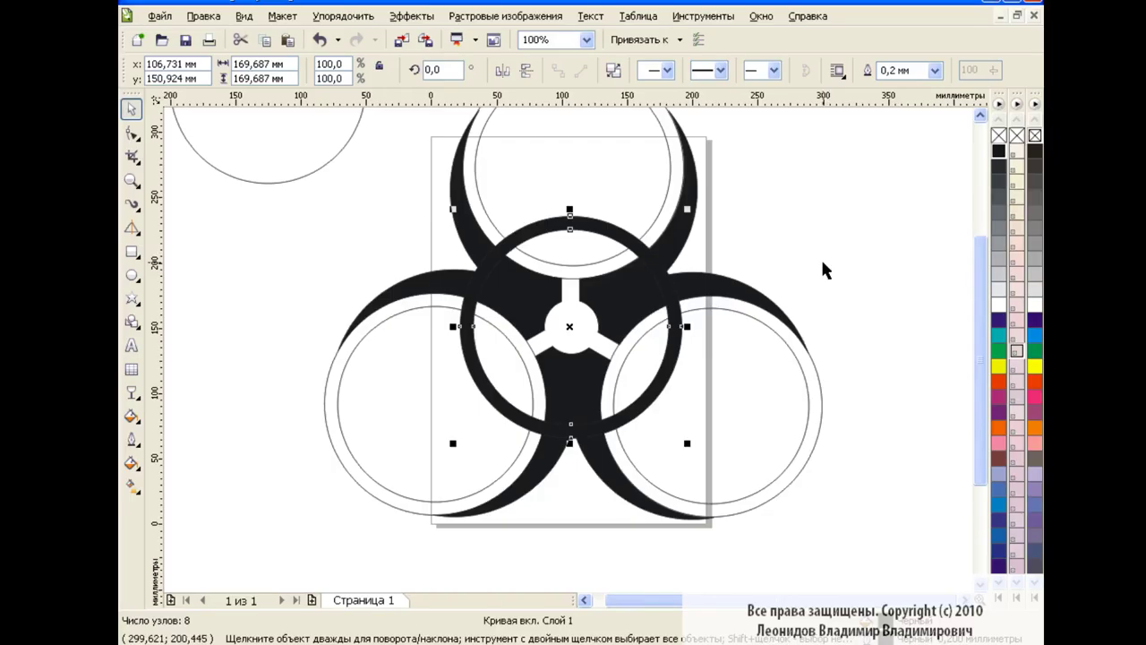
# Subtract the three rings from the centre band with Front Minus Back, leaving three arcs, then select the whole symbol
pyautogui.keyDown('shift'); pyautogui.click(672, 165); pyautogui.keyUp('shift')
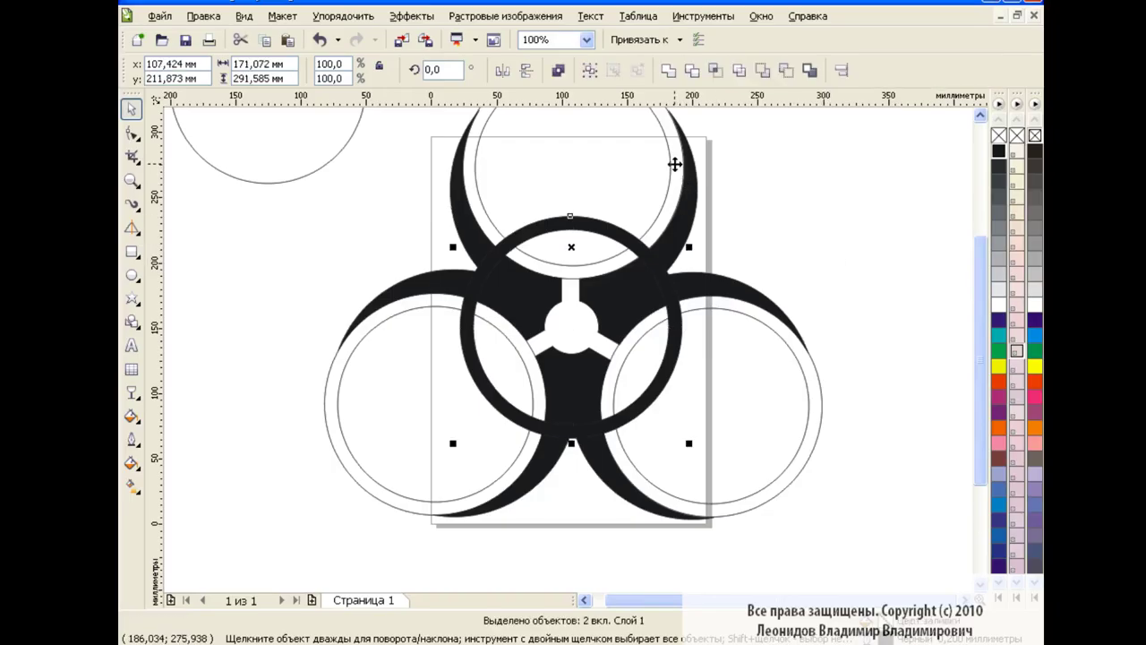
pyautogui.keyDown('shift'); pyautogui.click(811, 372); pyautogui.keyUp('shift')
pyautogui.keyDown('shift'); pyautogui.click(389, 317); pyautogui.keyUp('shift')
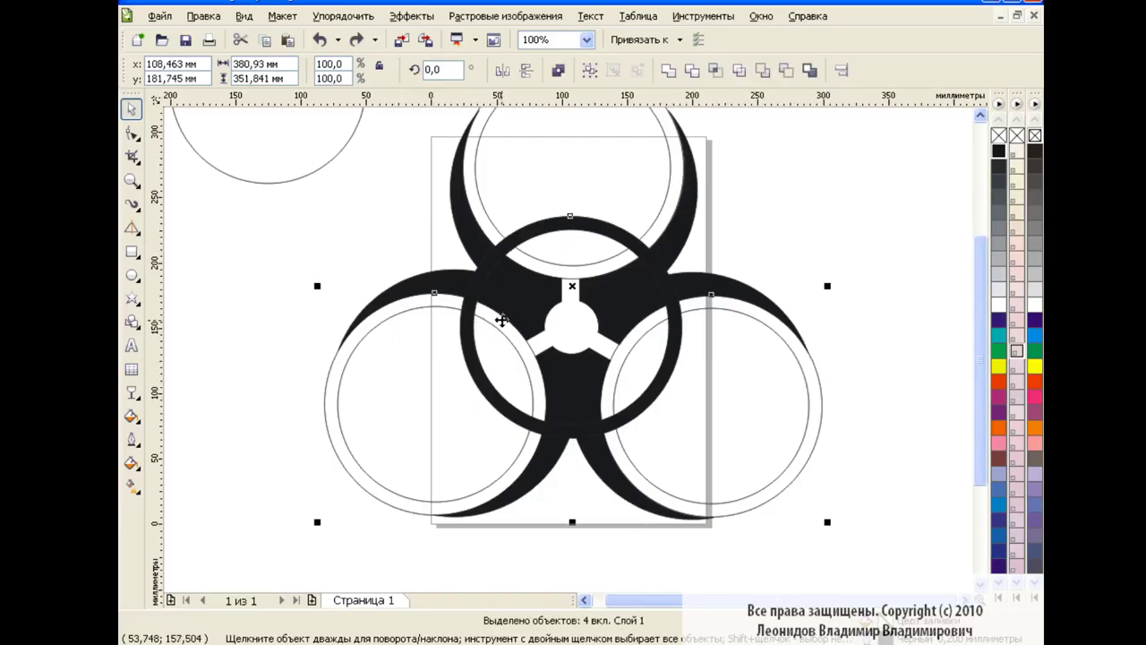
pyautogui.click(762, 75)
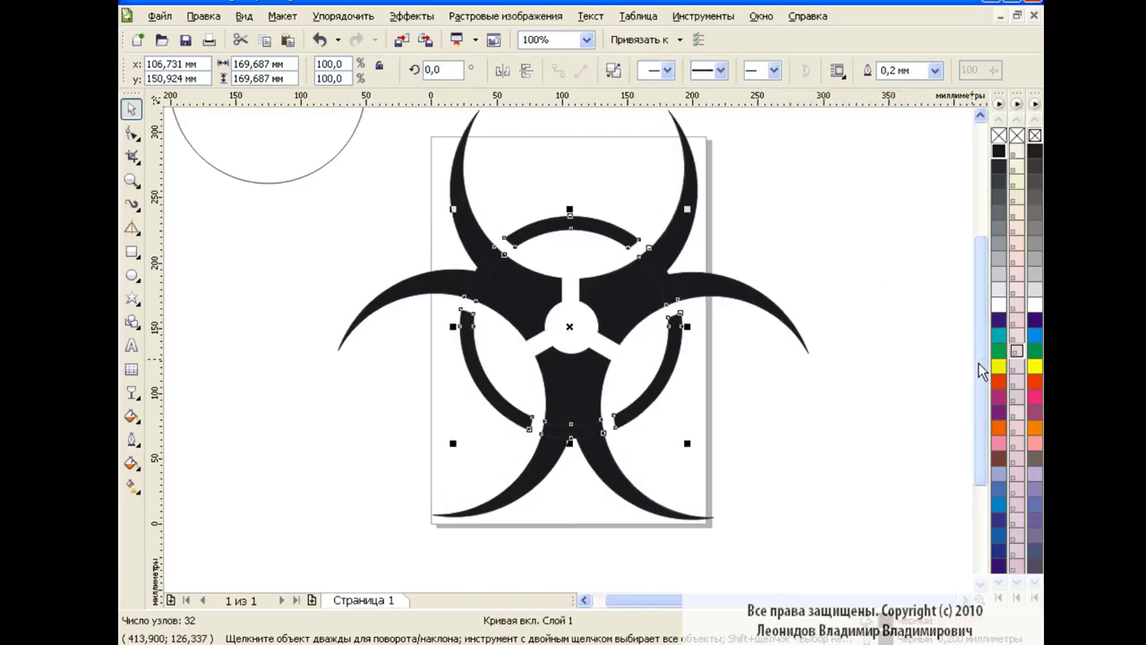
pyautogui.scroll(1, 978, 358)
pyautogui.moveTo(914, 556); pyautogui.dragTo(327, 143)
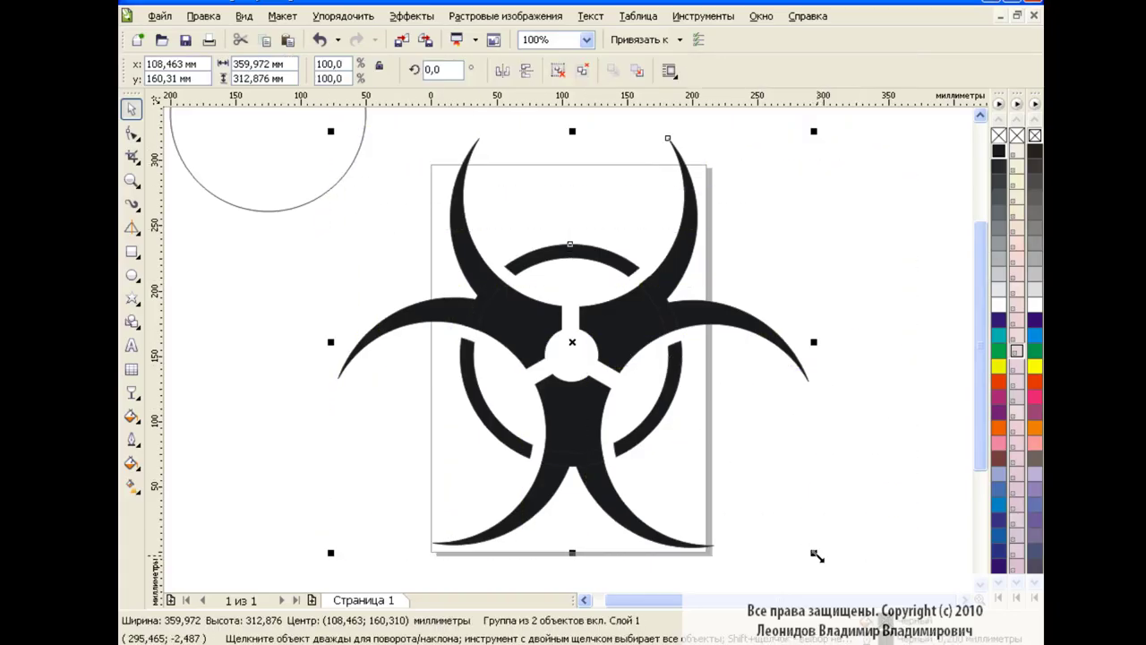
# Scale the symbol to 63.9% (229.853 × 199.781 mm) and delete the stray upper-left circle
pyautogui.moveTo(814, 555); pyautogui.dragTo(641, 403)
pyautogui.click(341, 181)
pyautogui.press('Delete')
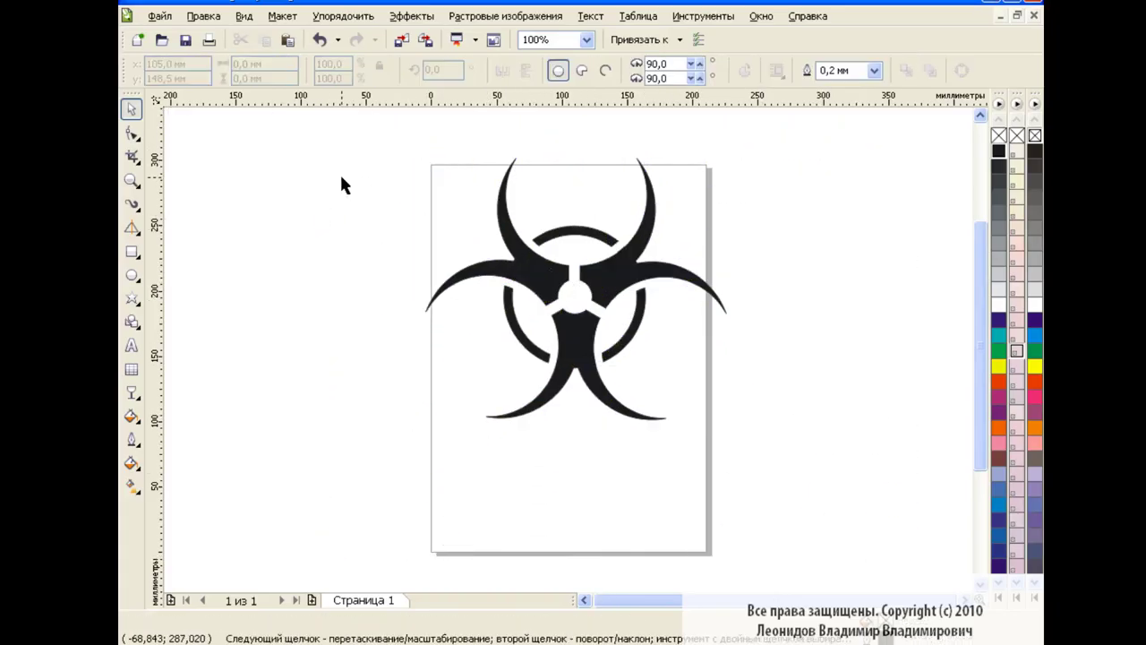
pyautogui.click(599, 300)
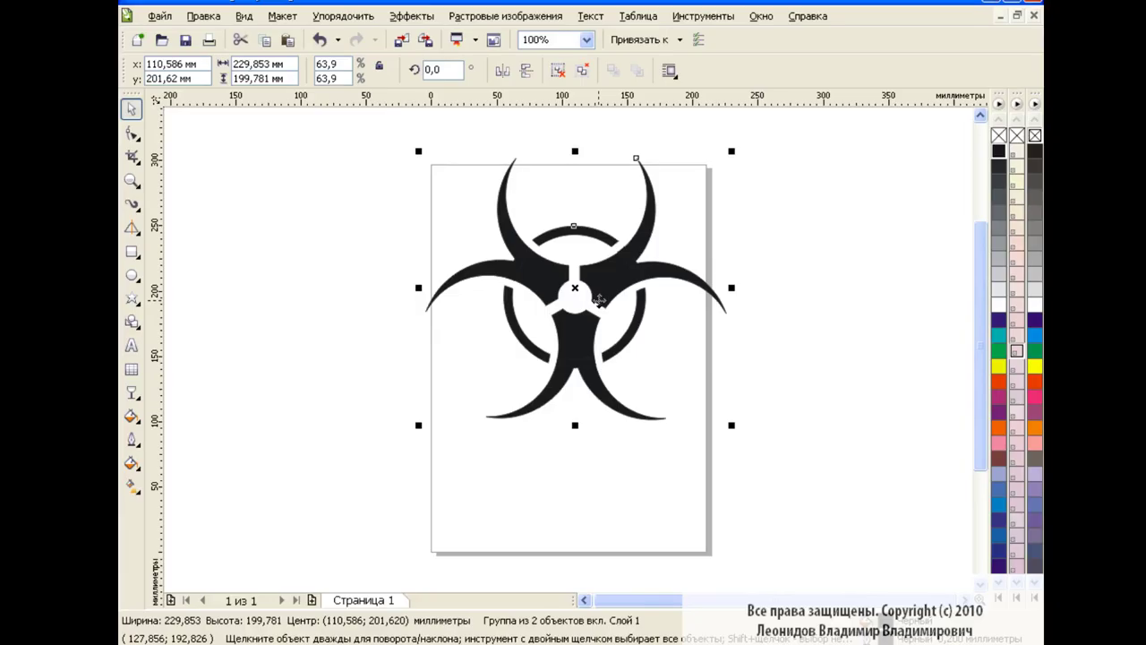